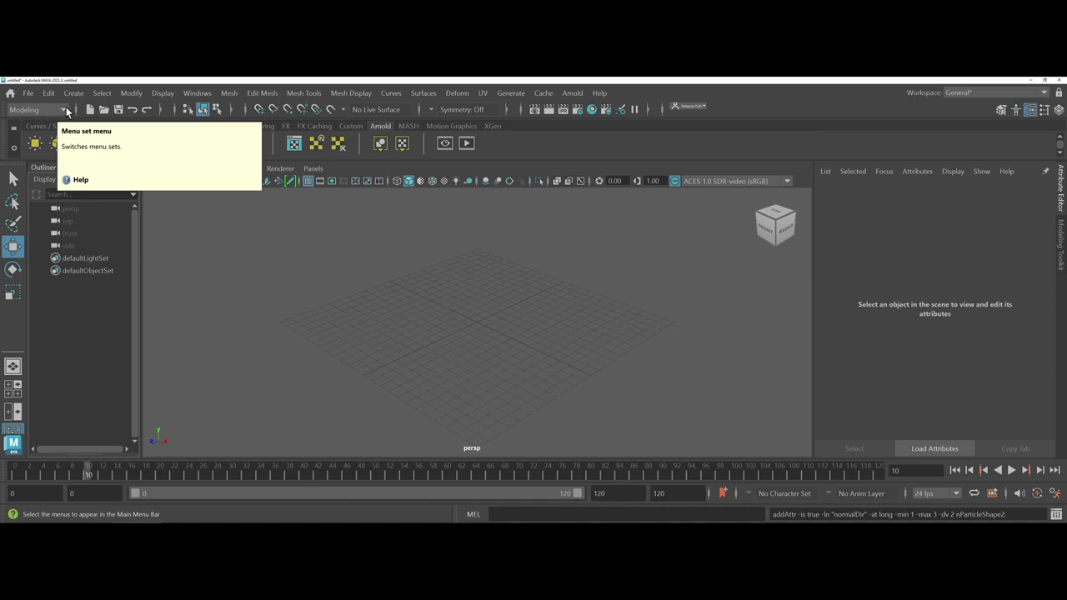
Switch to the FX menu set and FX shelf, and open the nParticles menu.
{"action": "left_click", "coordinate": [67, 111]}
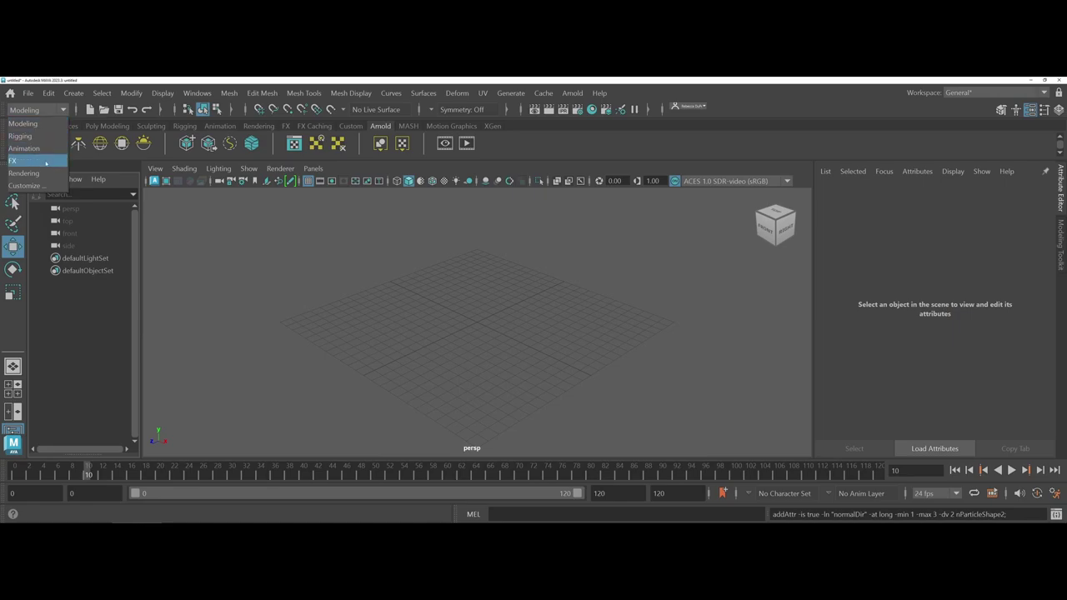
{"action": "left_click", "coordinate": [46, 161]}
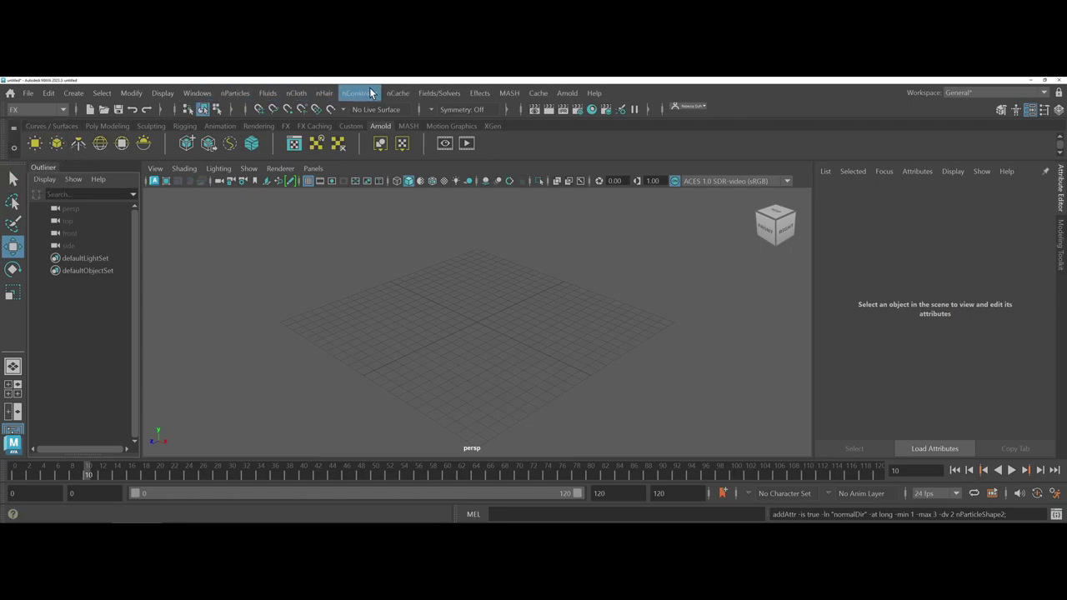
{"action": "left_click", "coordinate": [287, 125]}
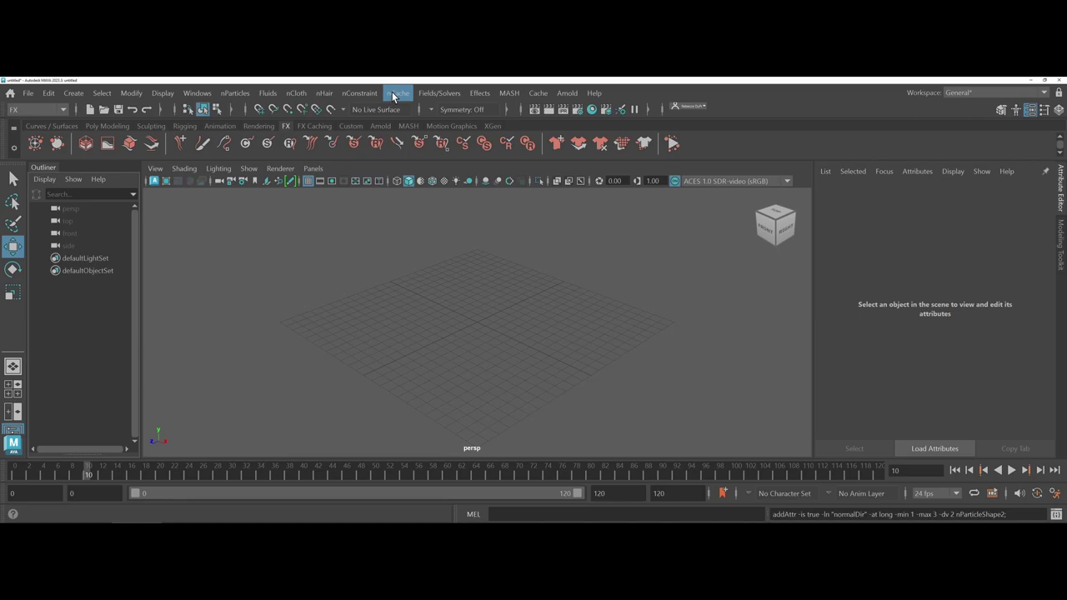
{"action": "left_click", "coordinate": [231, 93]}
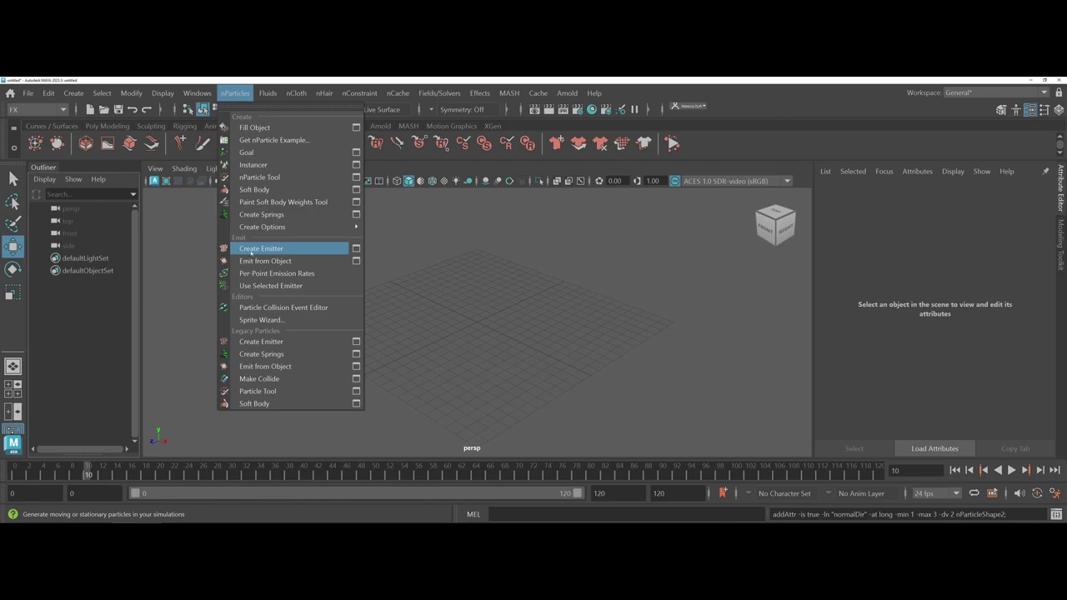
Create an nParticle emitter, adding emitter1, nParticle1 and nucleus1.
{"action": "left_click", "coordinate": [250, 249]}
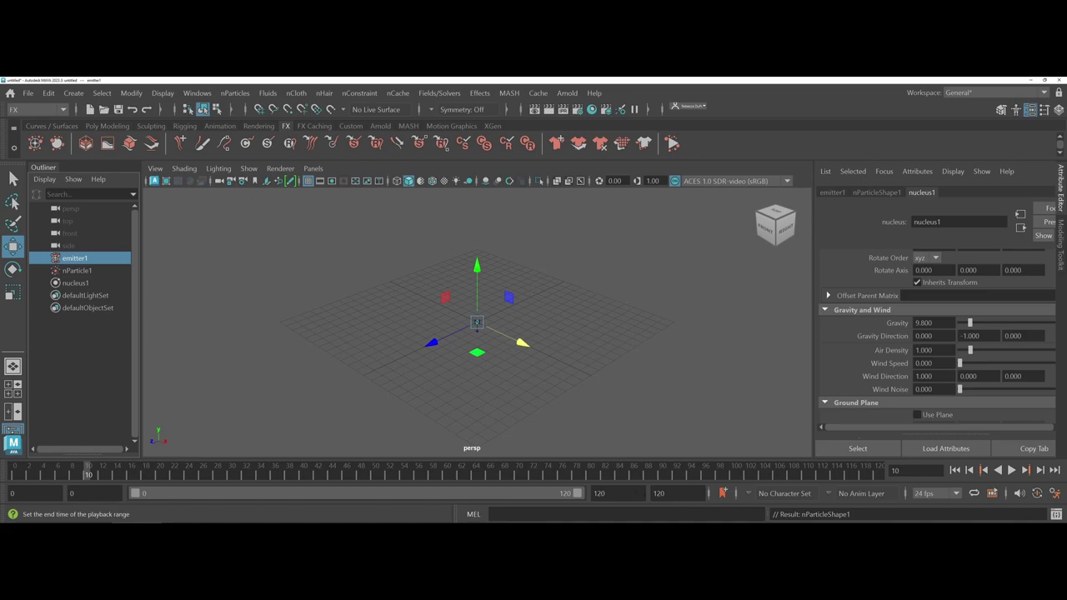
Rewind and play the simulation, stopping around frame 71 as particles fall.
{"action": "left_click", "coordinate": [660, 492]}
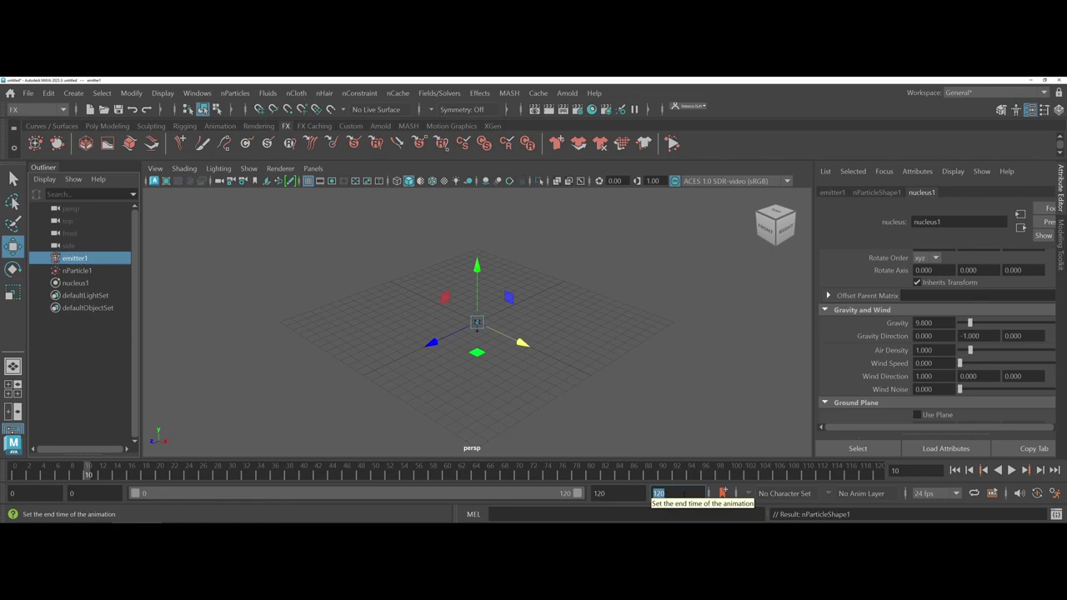
{"action": "left_click", "coordinate": [955, 471]}
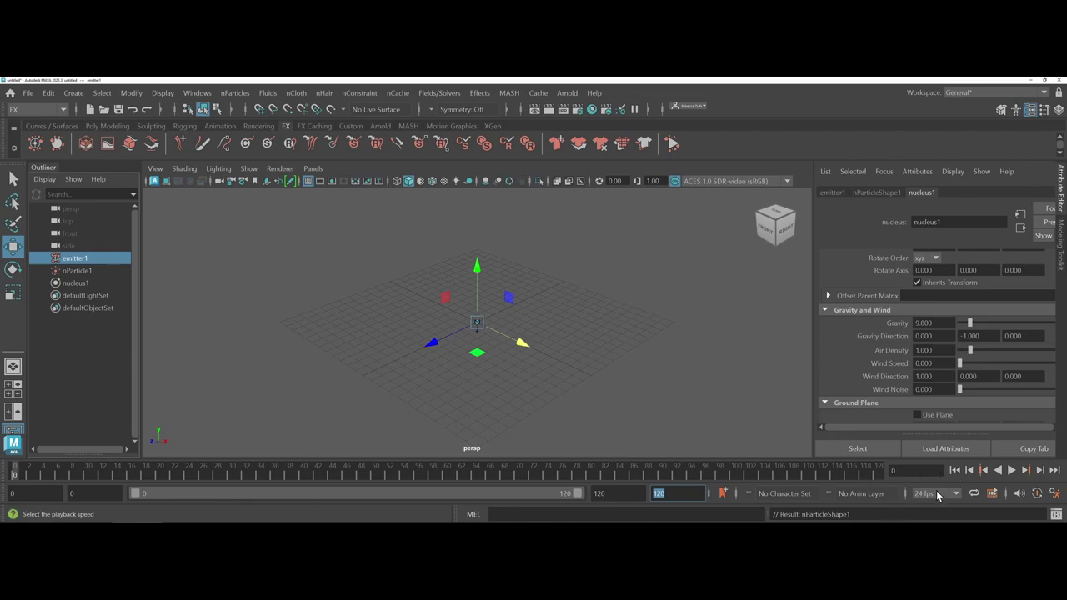
{"action": "left_click", "coordinate": [1009, 469]}
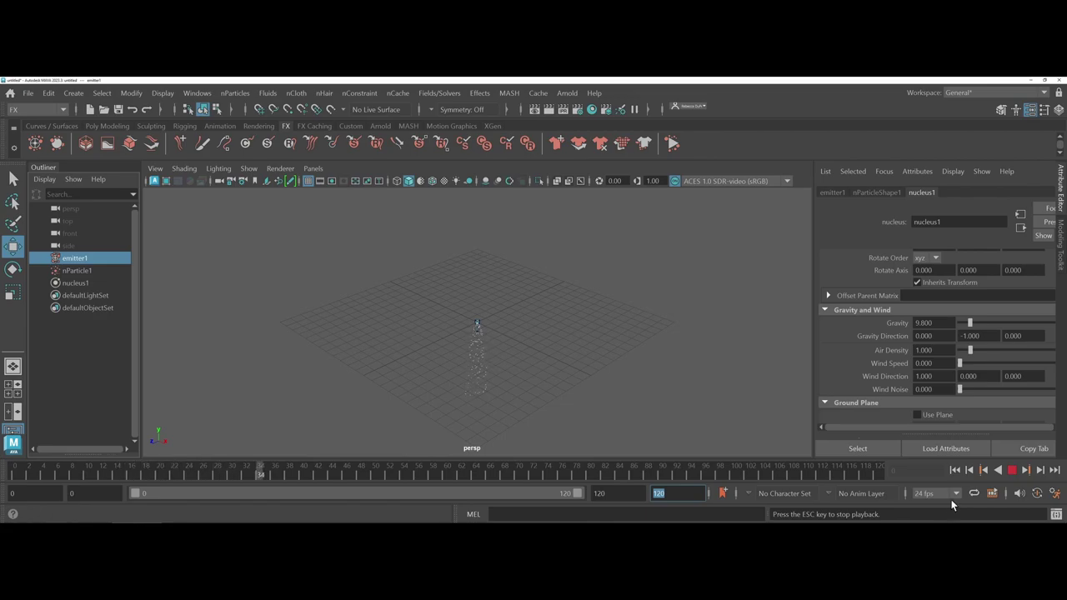
{"action": "left_click", "coordinate": [1011, 471]}
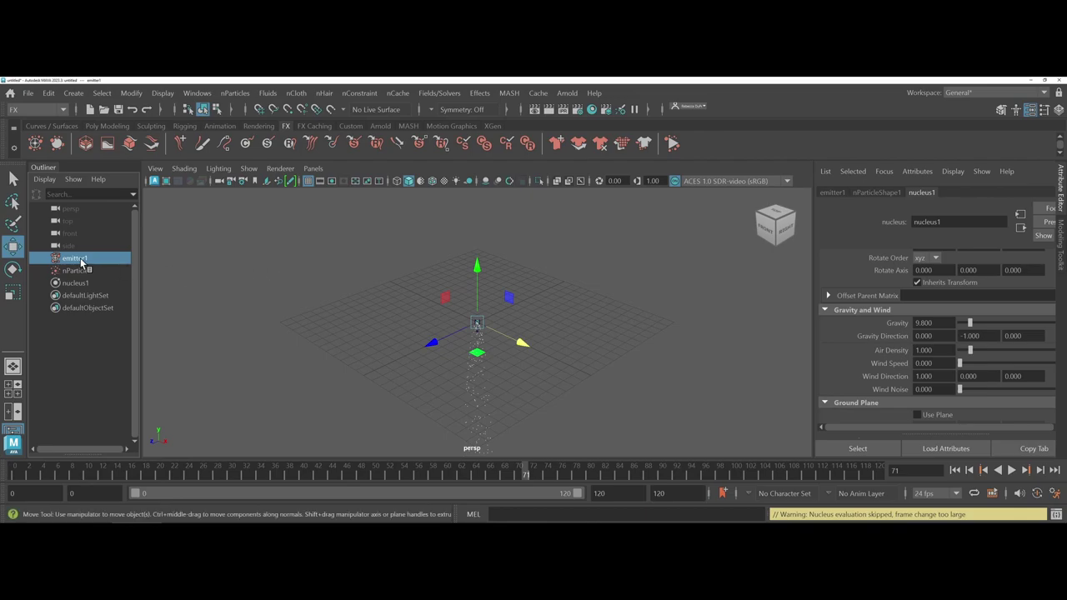
Lift emitter1 to Y 10.549, replay the simulation and rewind to frame 0.
{"action": "left_click_drag", "start_coordinate": [473, 274], "coordinate": [470, 143]}
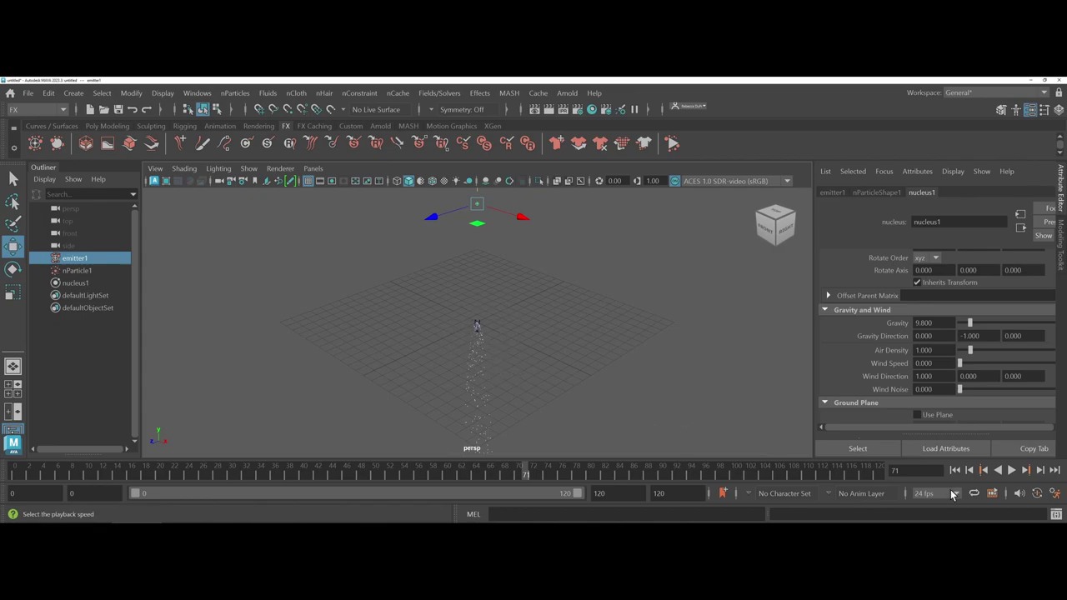
{"action": "left_click", "coordinate": [1011, 471]}
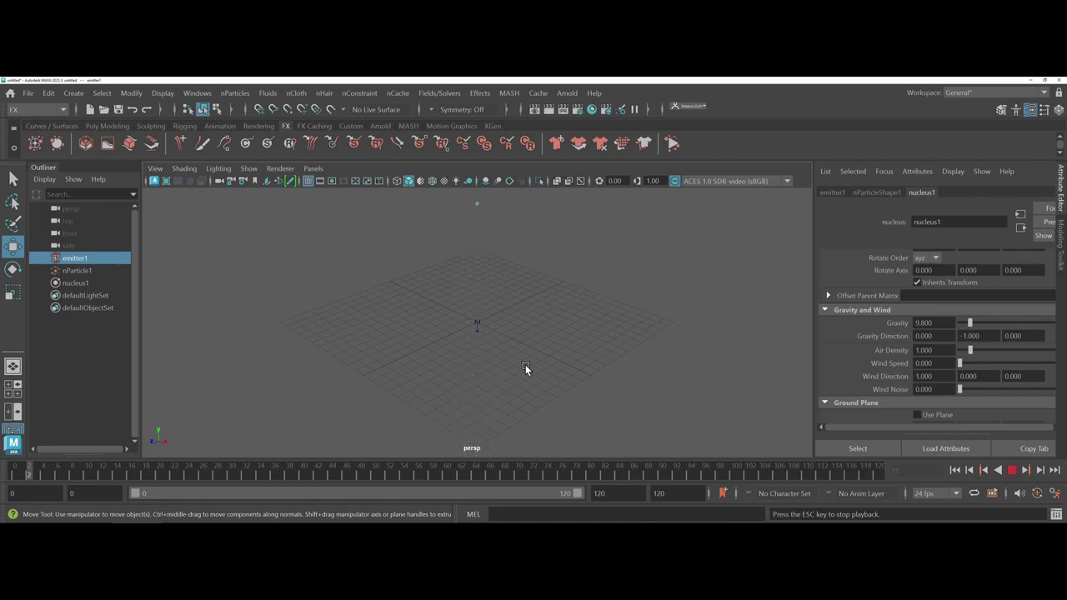
{"action": "left_click", "coordinate": [1010, 471]}
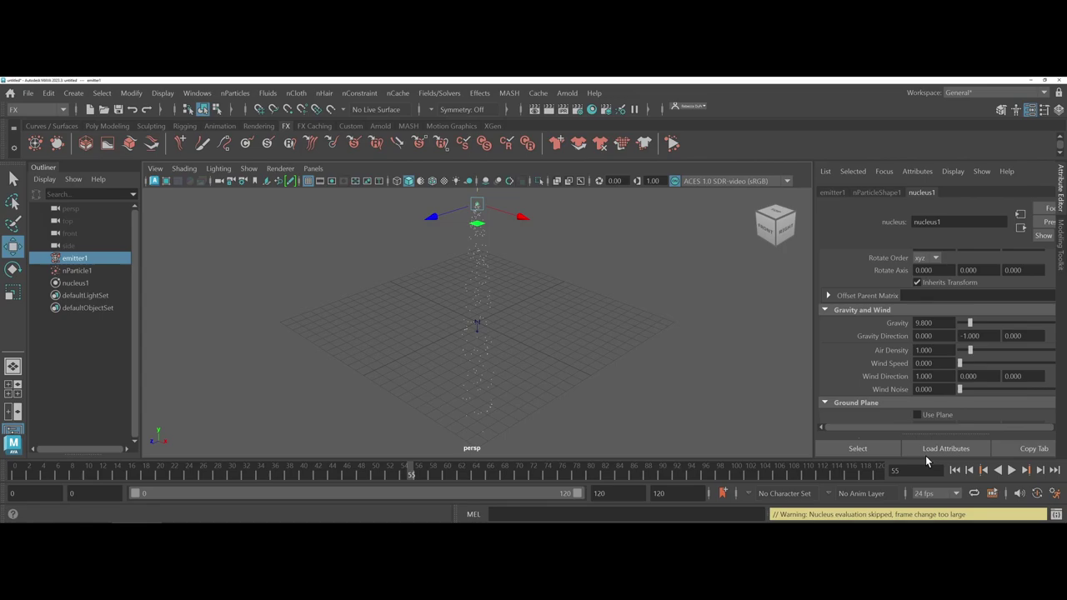
{"action": "left_click", "coordinate": [954, 470]}
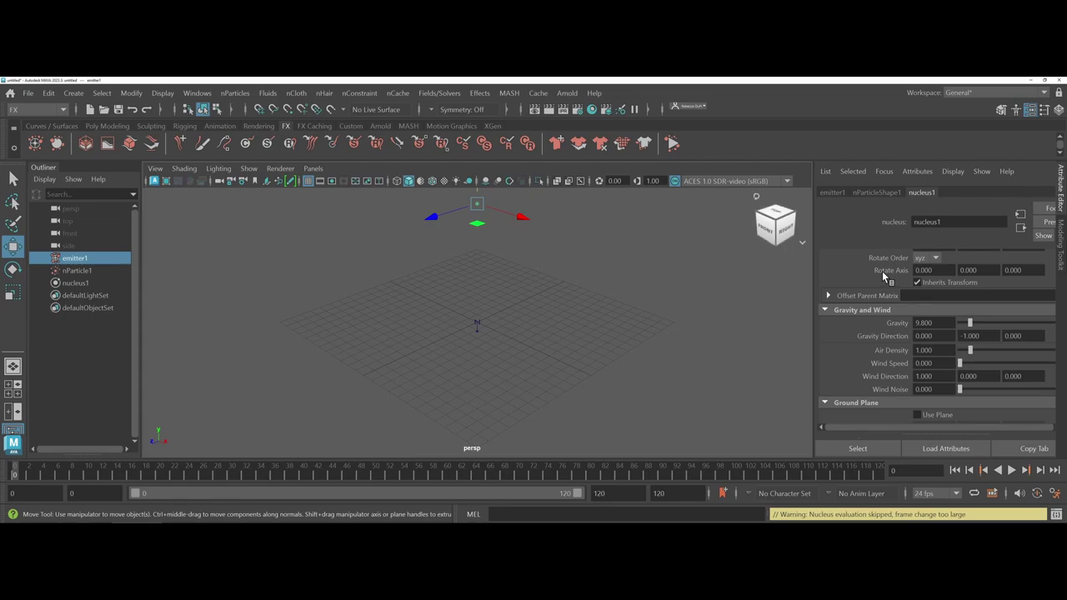
Show emitter1's Basic Emitter Attributes: Omni type, rate 100 particles per second.
{"action": "left_click", "coordinate": [830, 192]}
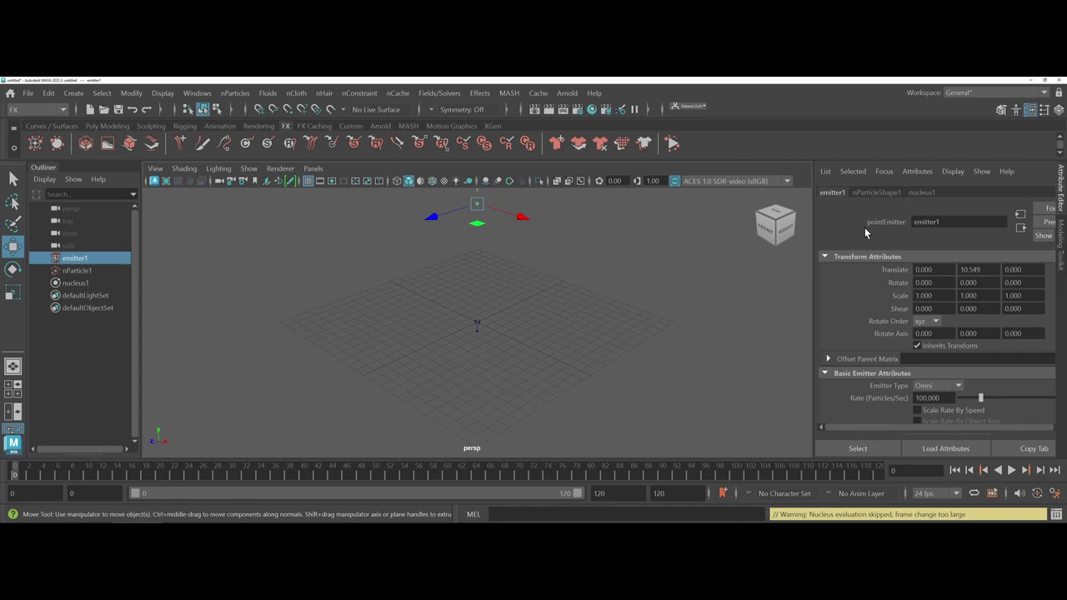
{"action": "scroll", "coordinate": [850, 265], "scroll_direction": "down", "scroll_amount": 5}
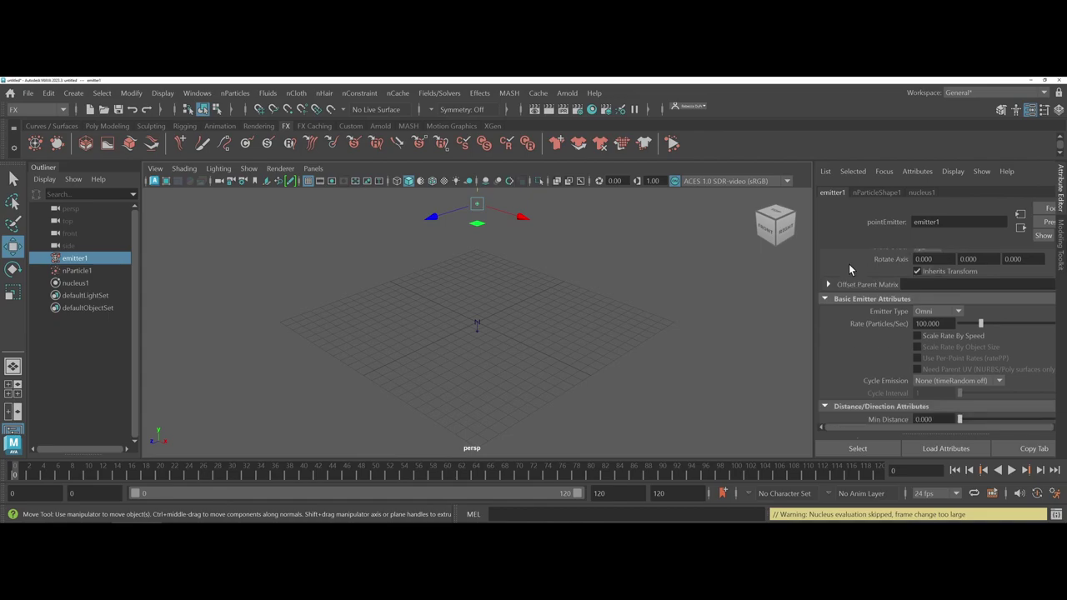
{"action": "scroll", "coordinate": [848, 263], "scroll_direction": "down", "scroll_amount": 2}
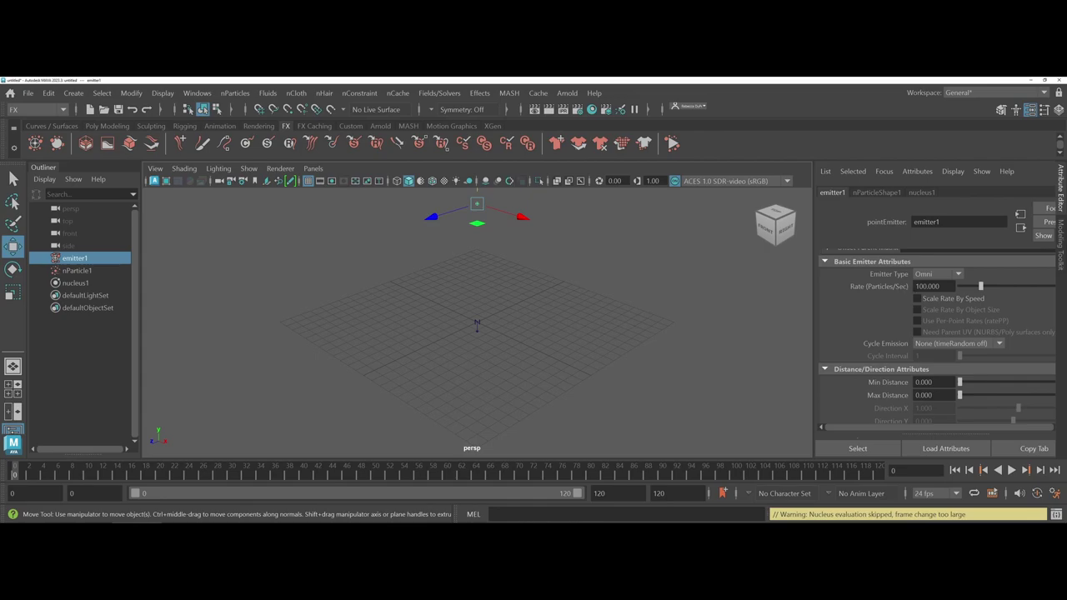
Set emitter1's rate to 25 particles per second and preview the sparse stream.
{"action": "double_click", "coordinate": [927, 285]}
{"action": "type", "text": "25"}
{"action": "key", "text": "Return"}
{"action": "left_click", "coordinate": [1011, 470]}
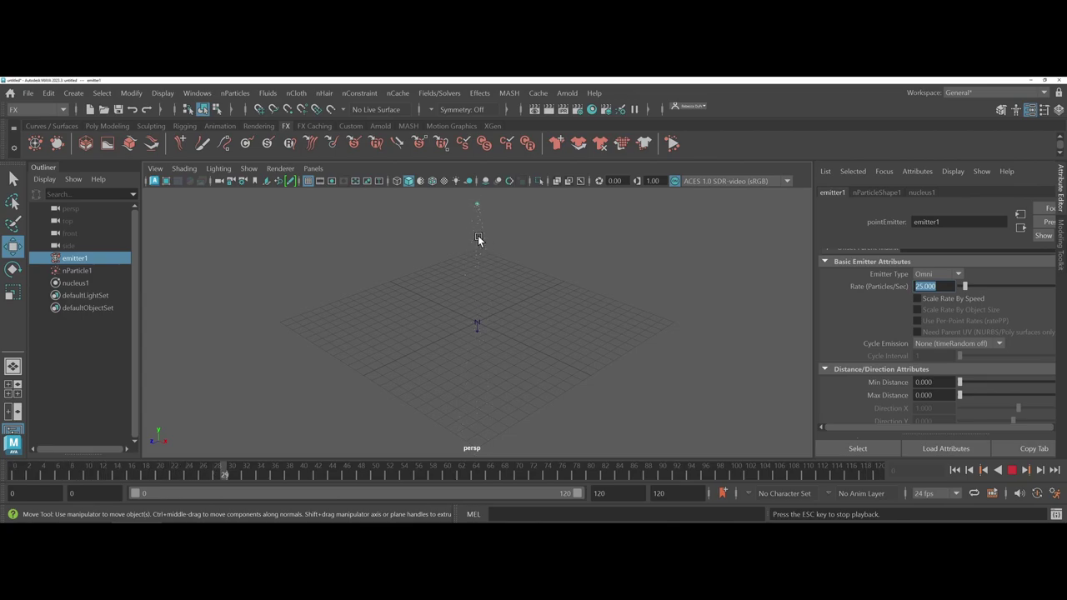
{"action": "left_click", "coordinate": [1010, 472]}
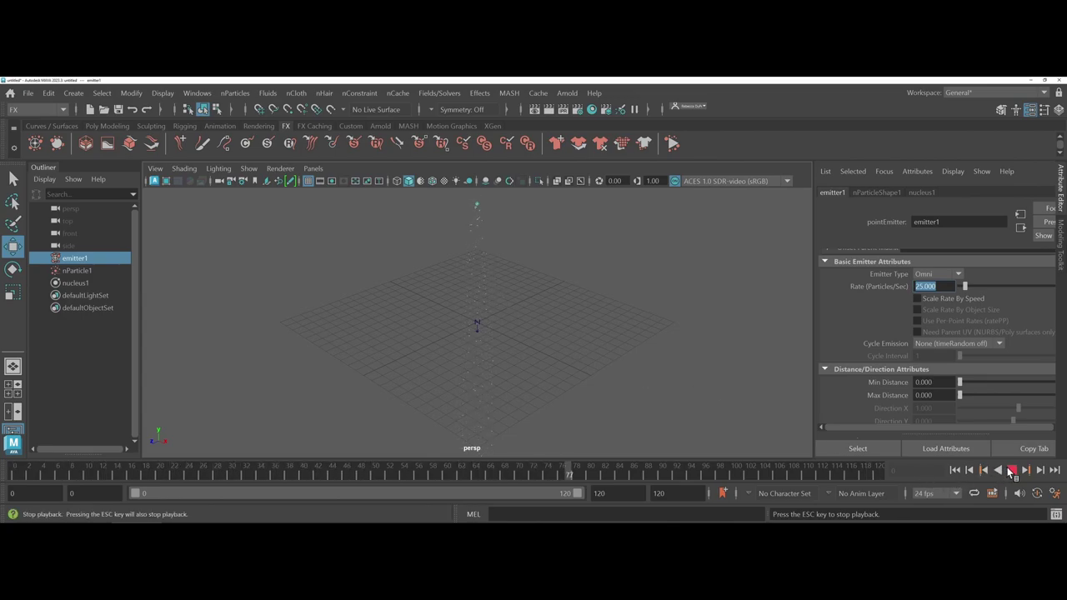
Rewind, raise the rate to 150 particles per second and play the denser stream.
{"action": "left_click", "coordinate": [963, 472]}
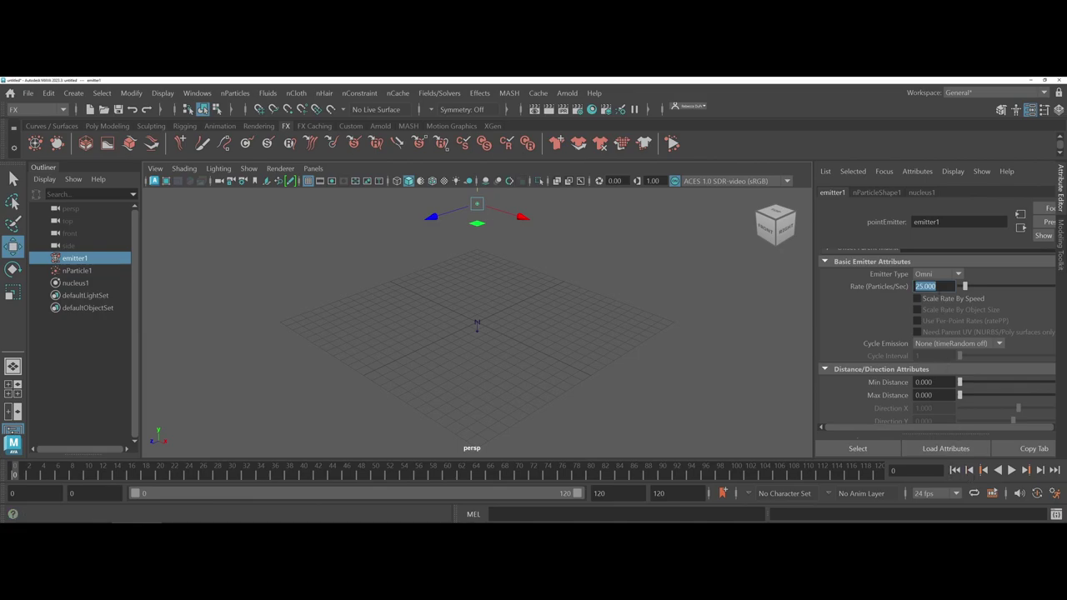
{"action": "type", "text": "150"}
{"action": "key", "text": "Return"}
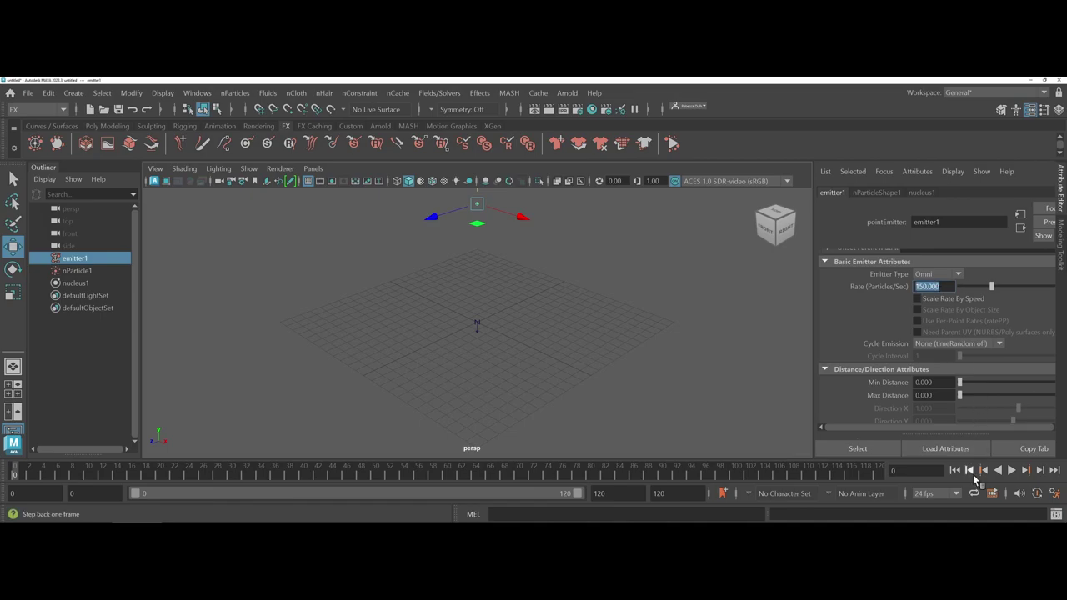
{"action": "left_click", "coordinate": [1012, 471]}
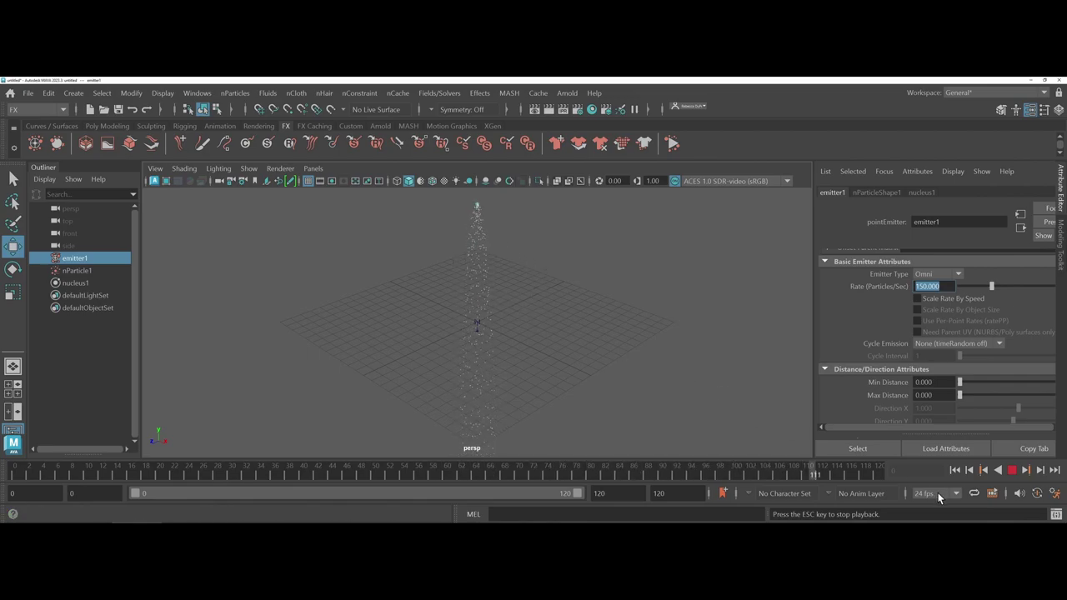
{"action": "left_click", "coordinate": [1011, 471]}
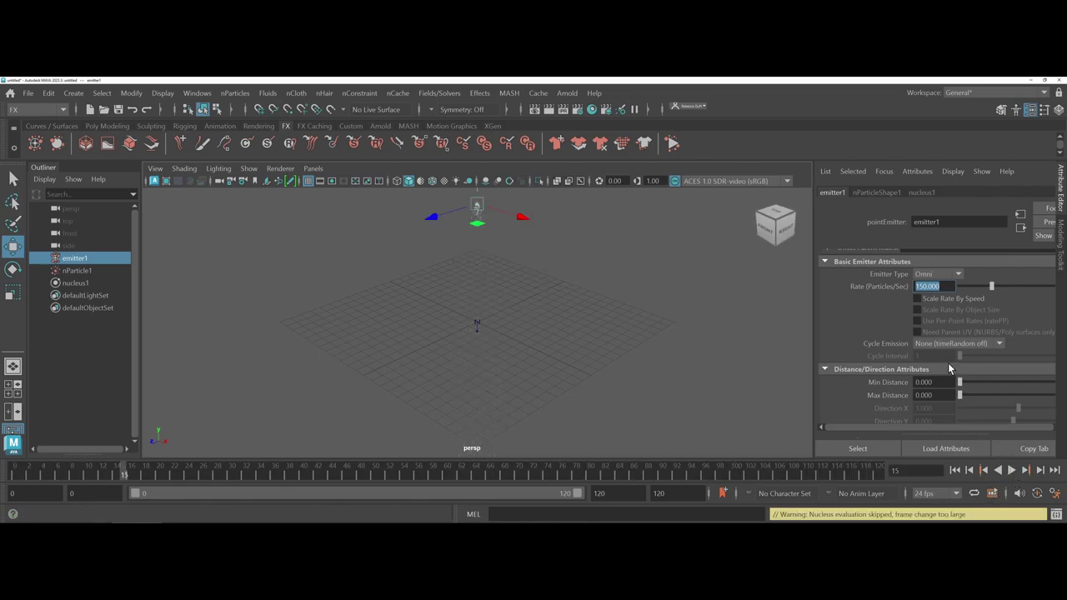
Try the Directional, Omni, Surface, Volume and Curve emitter types in turn.
{"action": "left_click", "coordinate": [962, 273]}
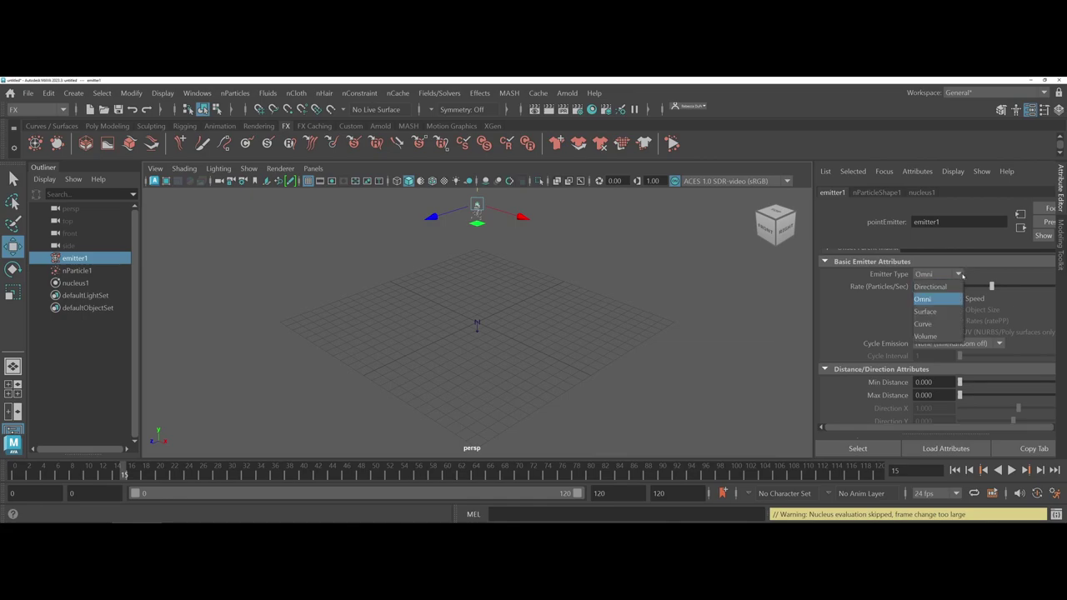
{"action": "left_click", "coordinate": [950, 287]}
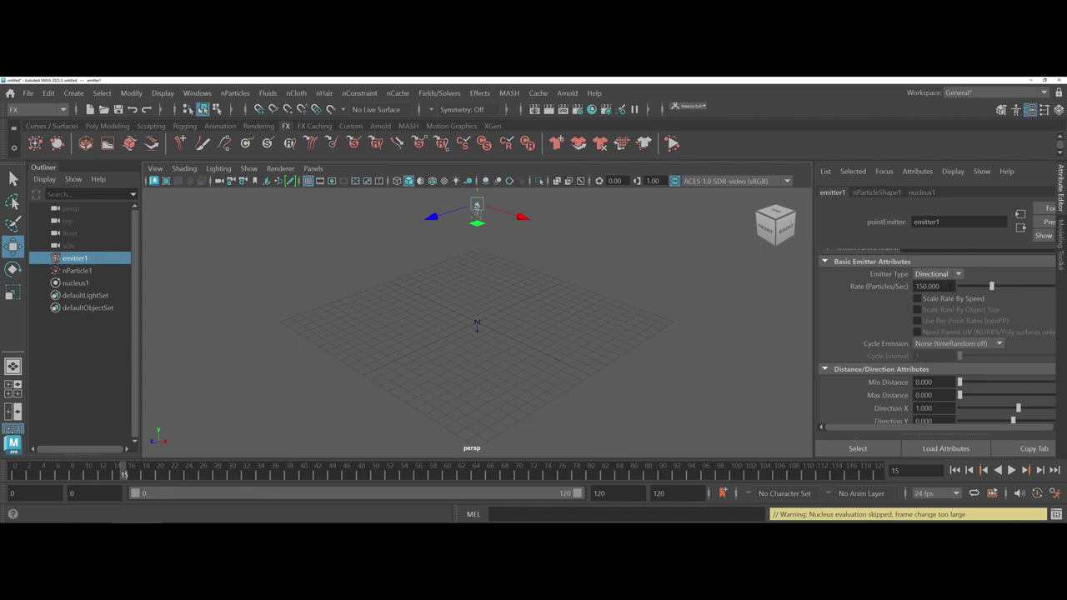
{"action": "left_click", "coordinate": [957, 274]}
{"action": "left_click", "coordinate": [942, 301]}
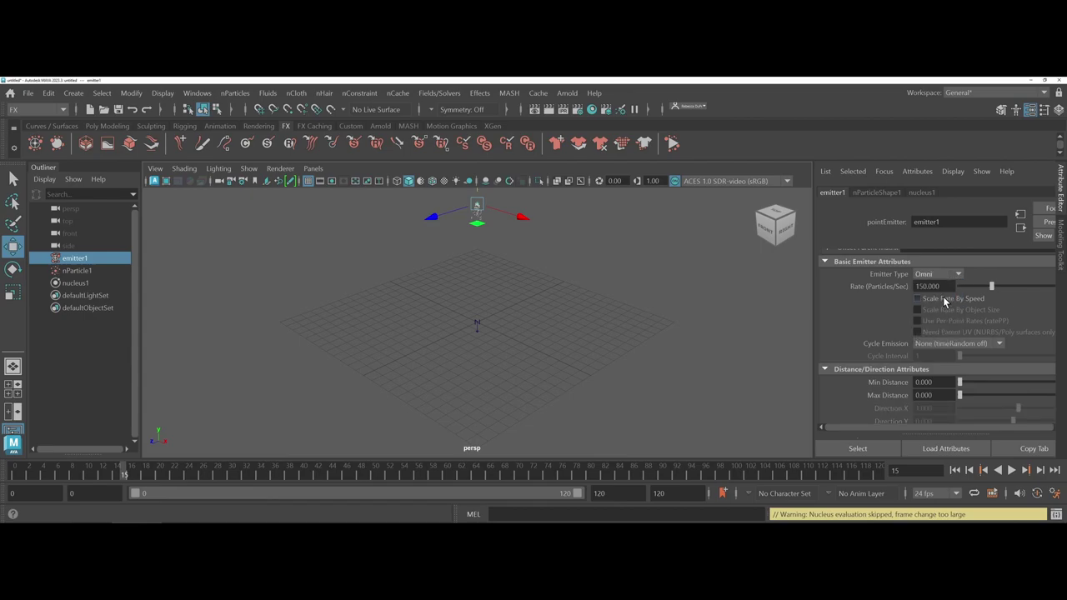
{"action": "left_click", "coordinate": [959, 275]}
{"action": "left_click", "coordinate": [943, 310]}
{"action": "left_click", "coordinate": [959, 276]}
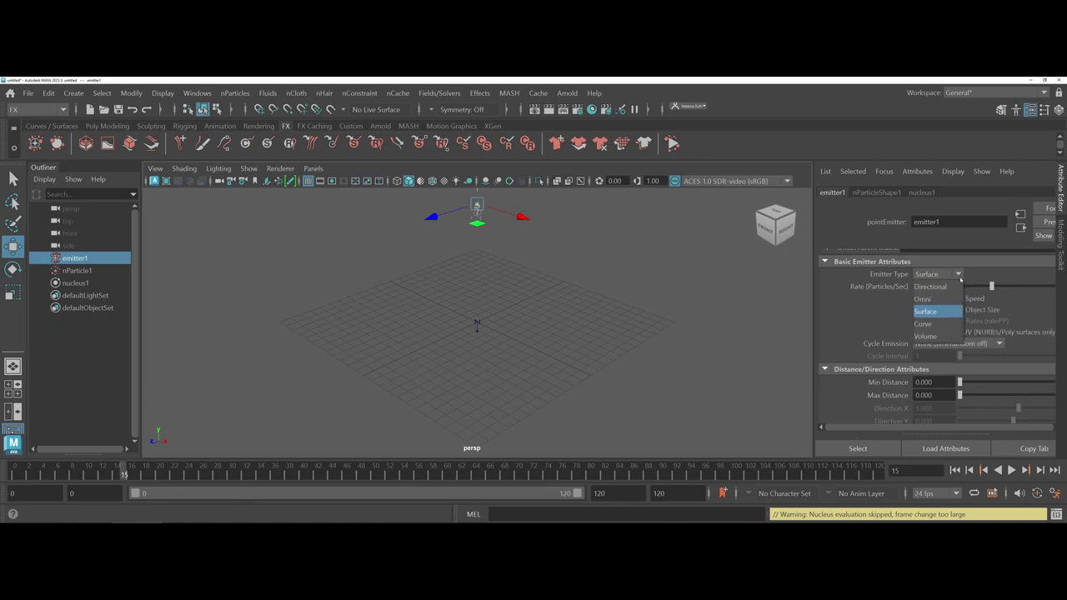
{"action": "left_click", "coordinate": [939, 336]}
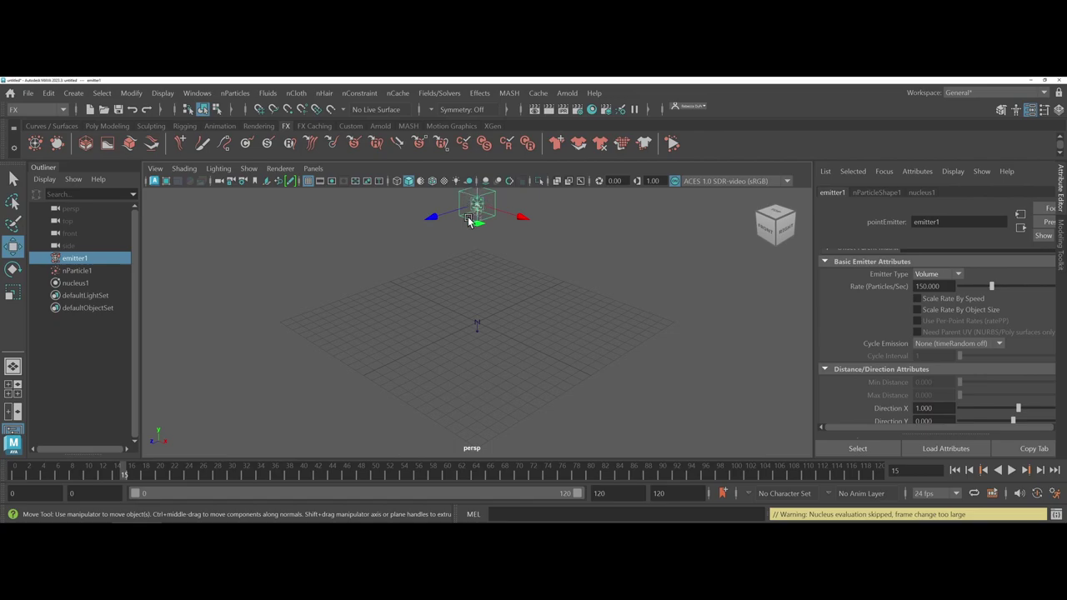
{"action": "left_click", "coordinate": [954, 274]}
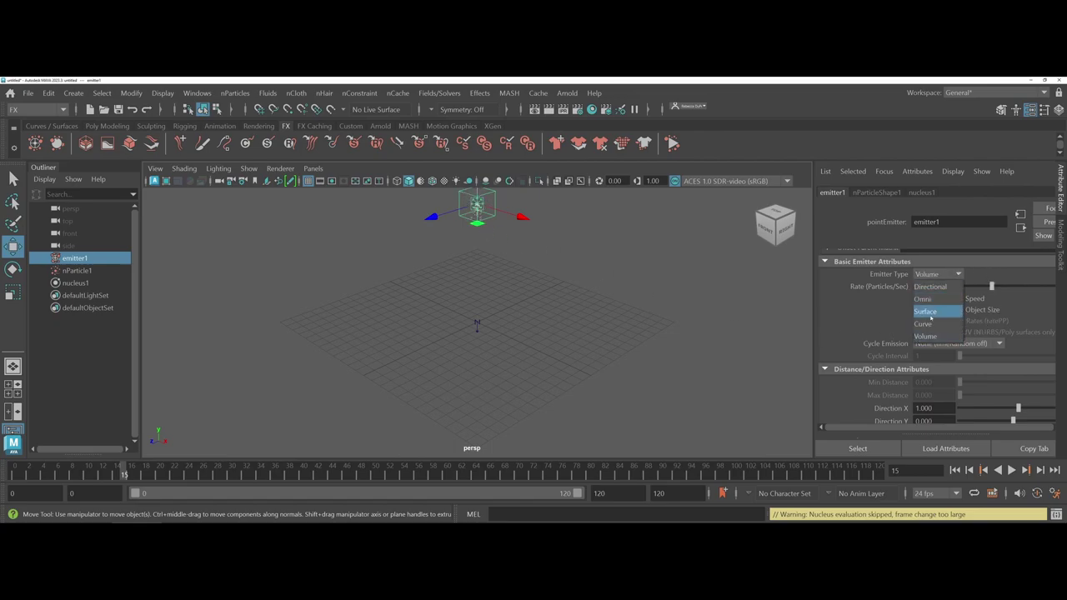
{"action": "left_click", "coordinate": [928, 324]}
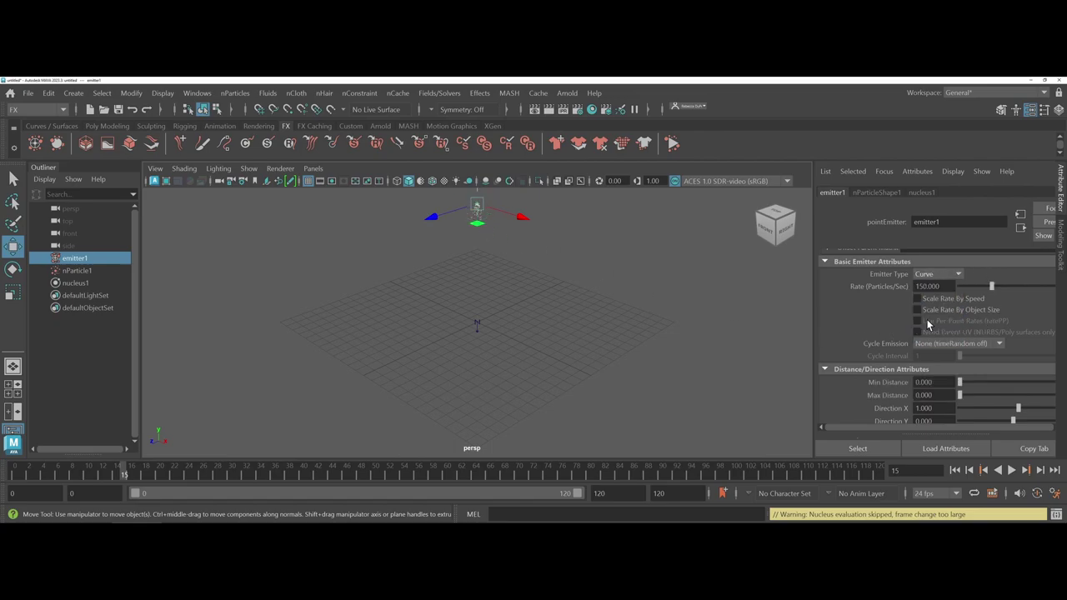
Set emitter1's Emitter Type to Directional, pointing along Direction X 1.
{"action": "scroll", "coordinate": [928, 320], "scroll_direction": "down", "scroll_amount": 5}
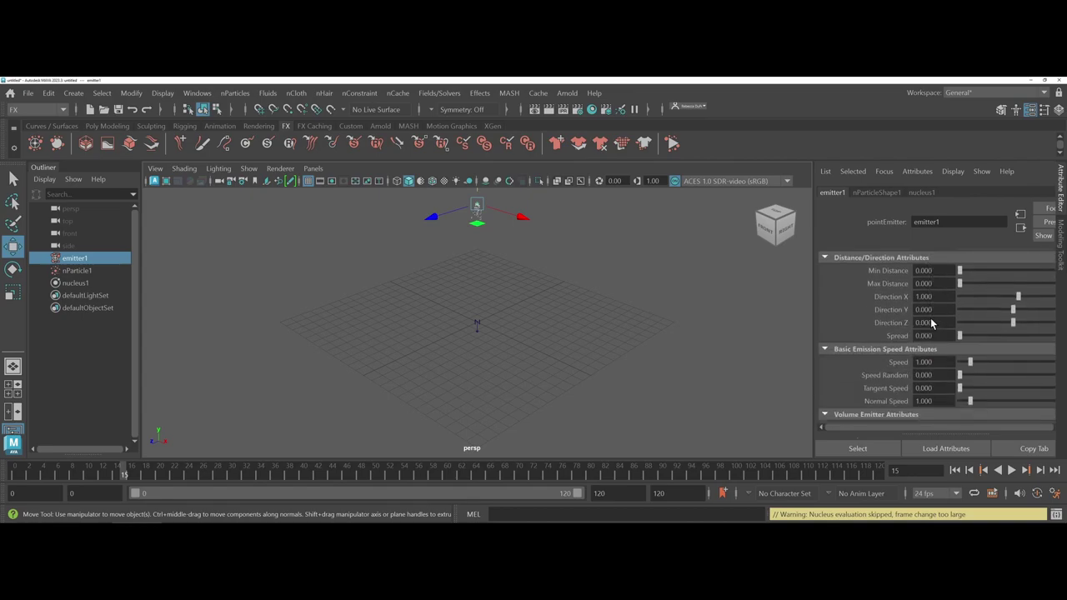
{"action": "scroll", "coordinate": [931, 323], "scroll_direction": "down", "scroll_amount": 8}
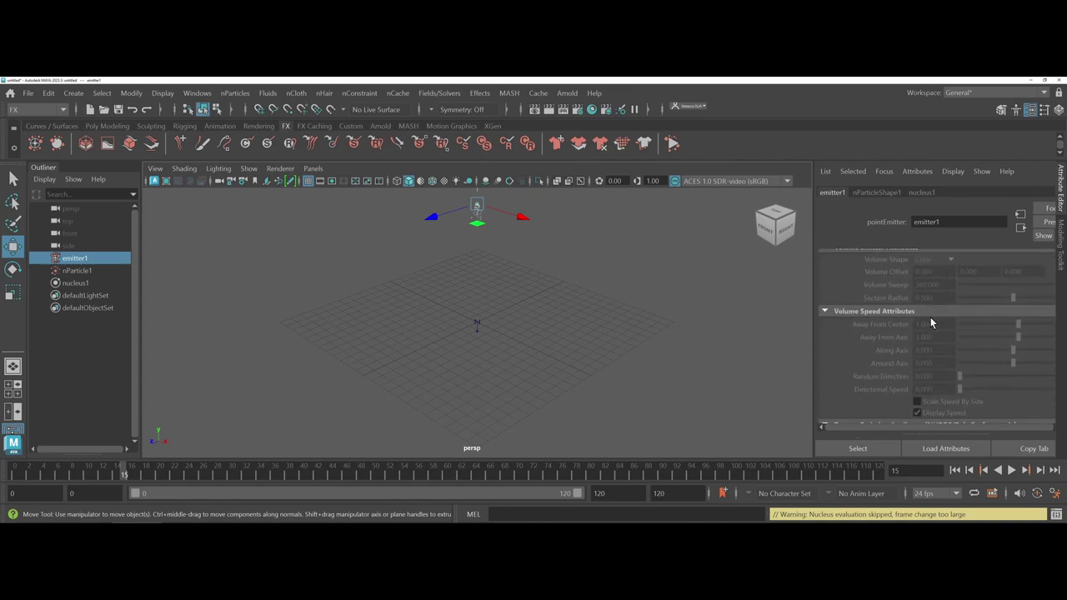
{"action": "scroll", "coordinate": [930, 323], "scroll_direction": "down", "scroll_amount": 2}
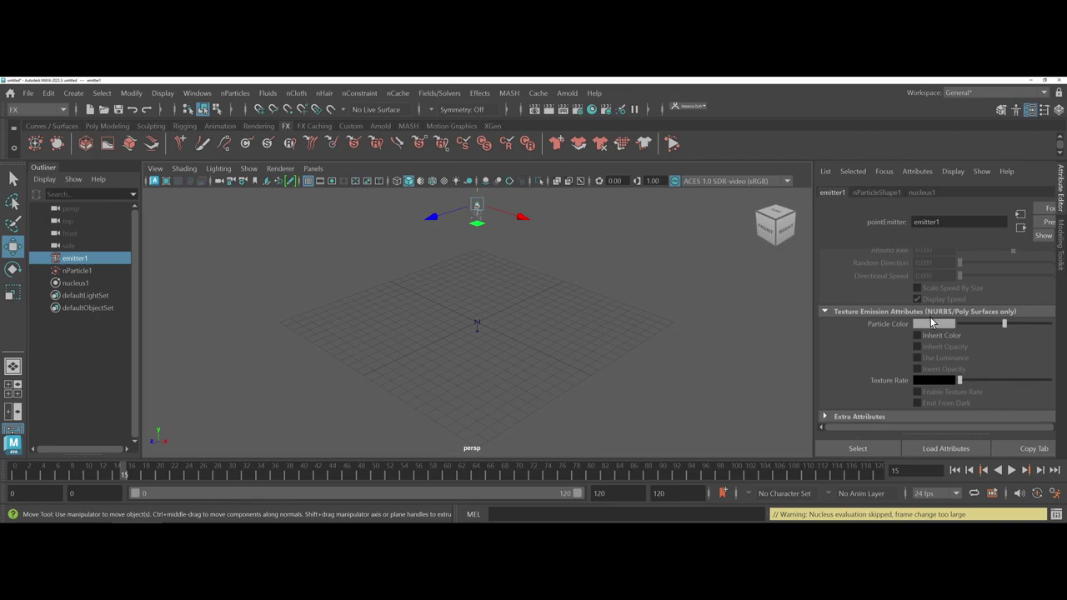
{"action": "scroll", "coordinate": [928, 320], "scroll_direction": "up", "scroll_amount": 2}
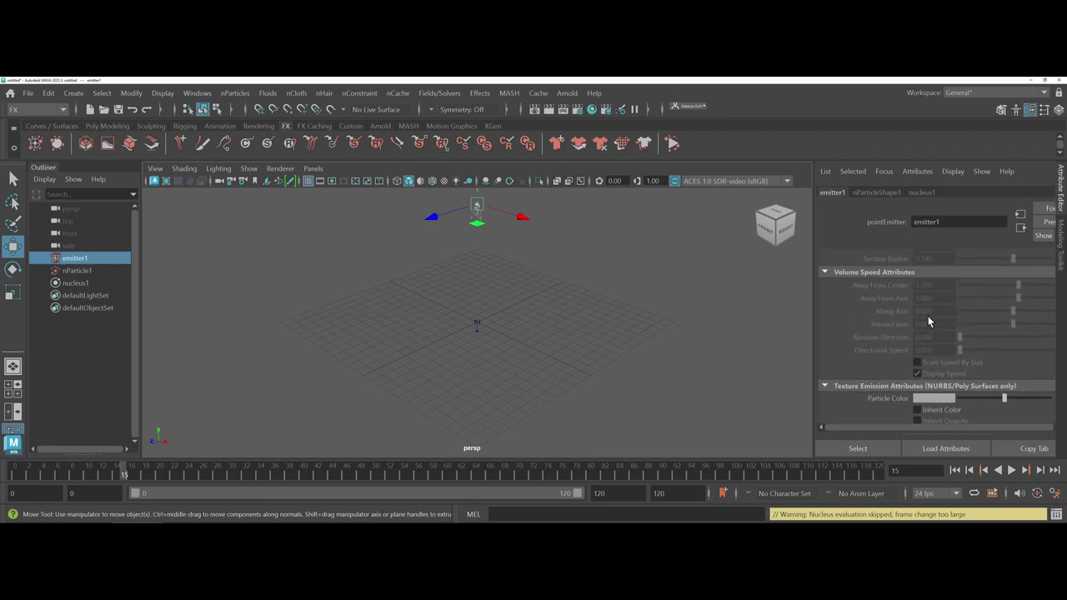
{"action": "scroll", "coordinate": [927, 317], "scroll_direction": "up", "scroll_amount": 6}
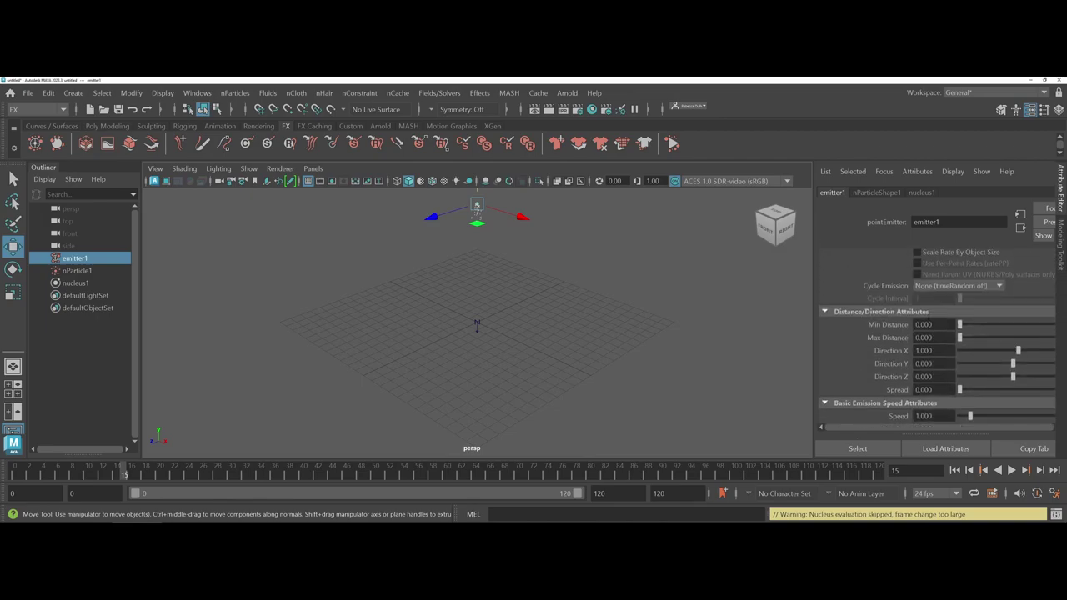
{"action": "scroll", "coordinate": [930, 317], "scroll_direction": "up", "scroll_amount": 2}
{"action": "left_click", "coordinate": [936, 273]}
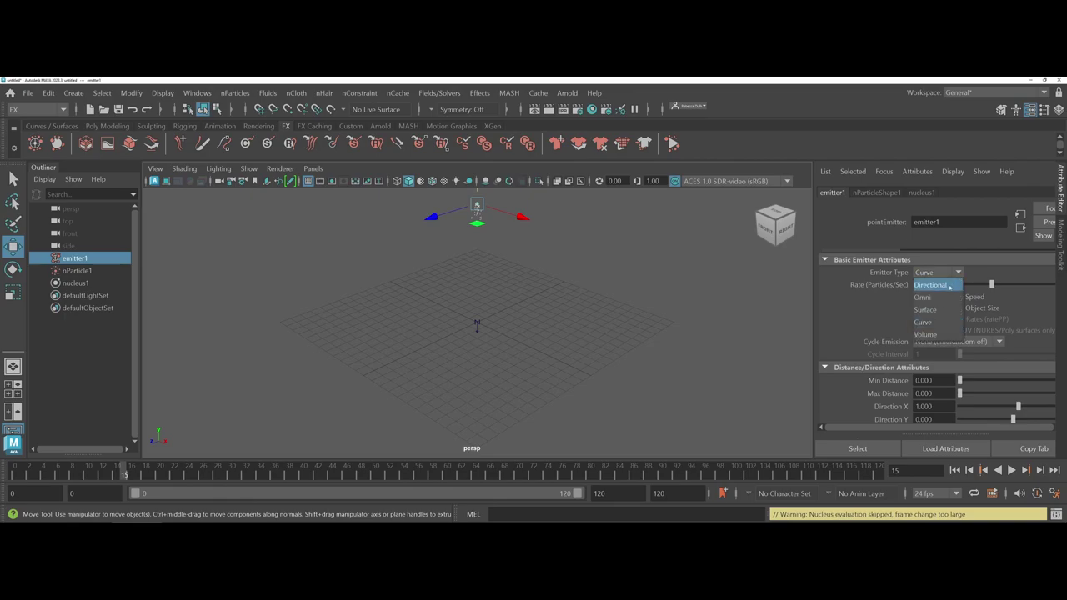
{"action": "left_click", "coordinate": [949, 286]}
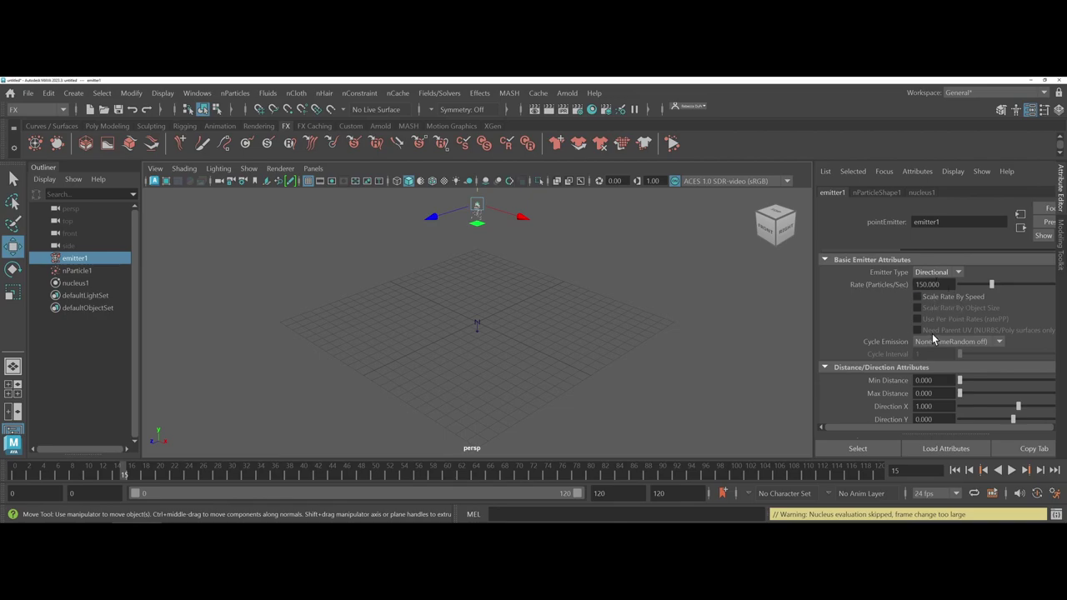
{"action": "scroll", "coordinate": [931, 333], "scroll_direction": "up", "scroll_amount": 3}
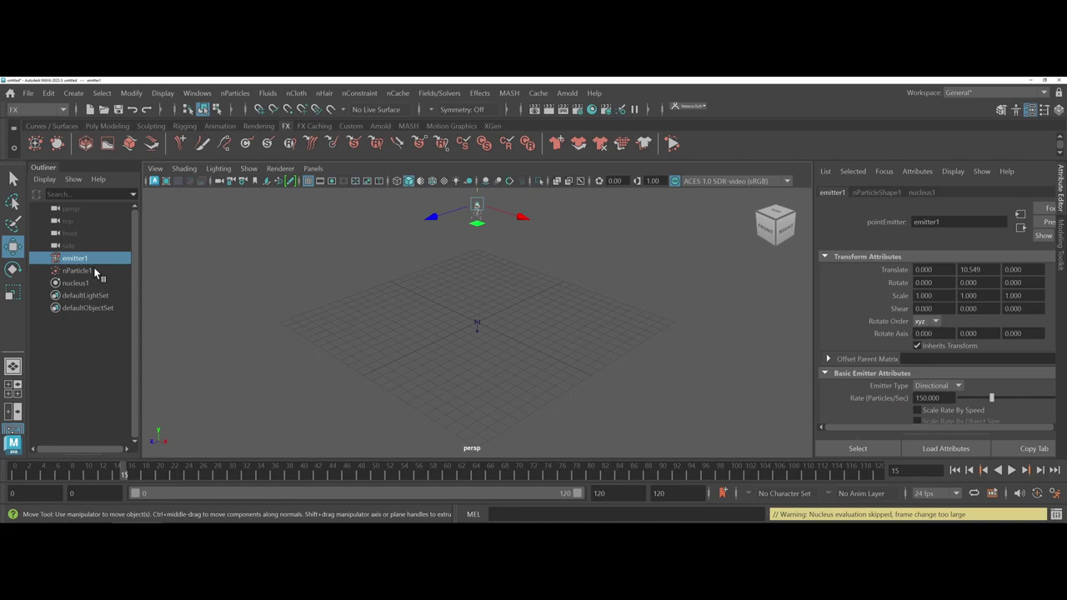
Set nucleus1 gravity to 0 and Gravity Direction Y to 0, replaying the simulation.
{"action": "left_click", "coordinate": [923, 193]}
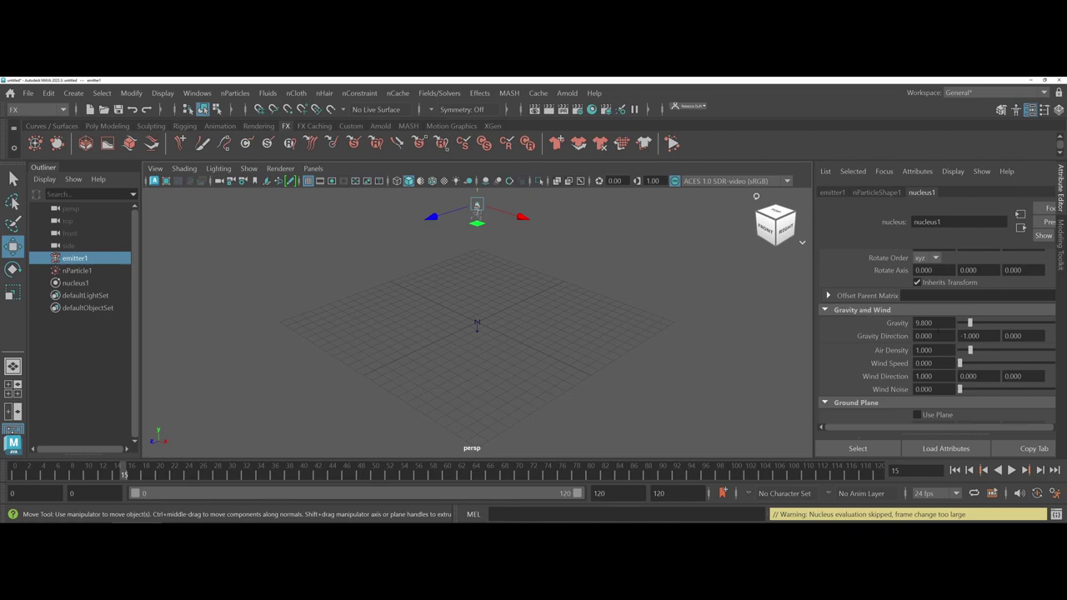
{"action": "left_click_drag", "start_coordinate": [969, 322], "coordinate": [959, 326]}
{"action": "left_click", "coordinate": [969, 470]}
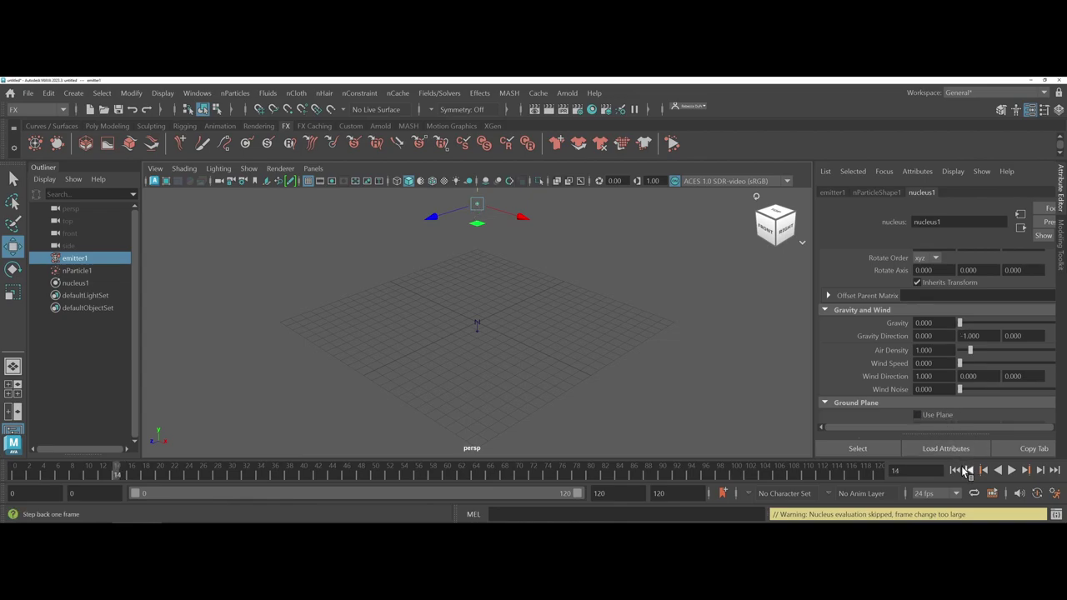
{"action": "left_click", "coordinate": [1011, 470]}
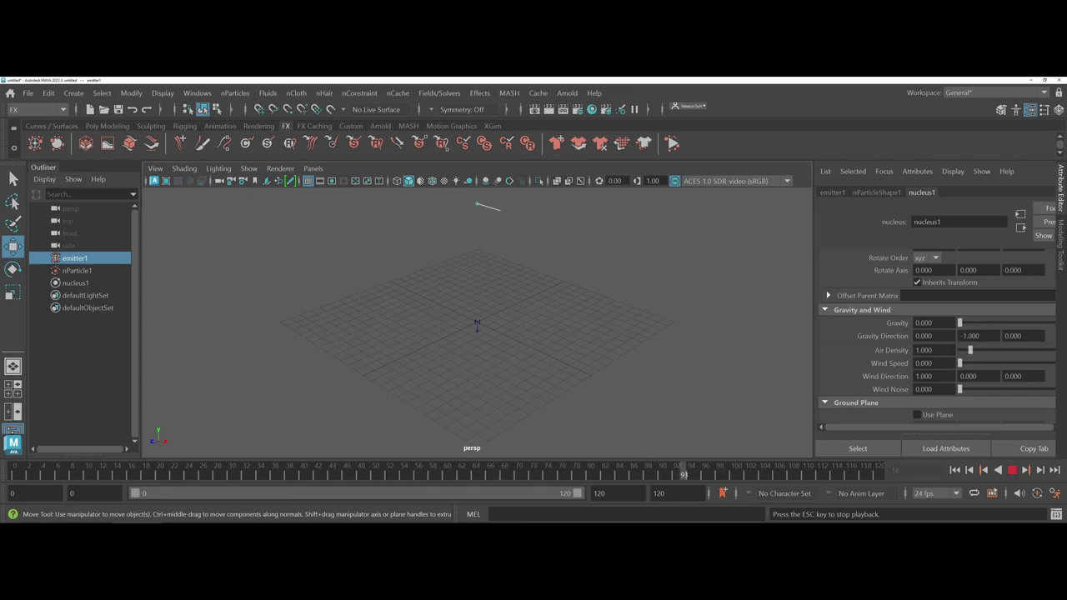
{"action": "double_click", "coordinate": [970, 335]}
{"action": "type", "text": "0"}
{"action": "key", "text": "Return"}
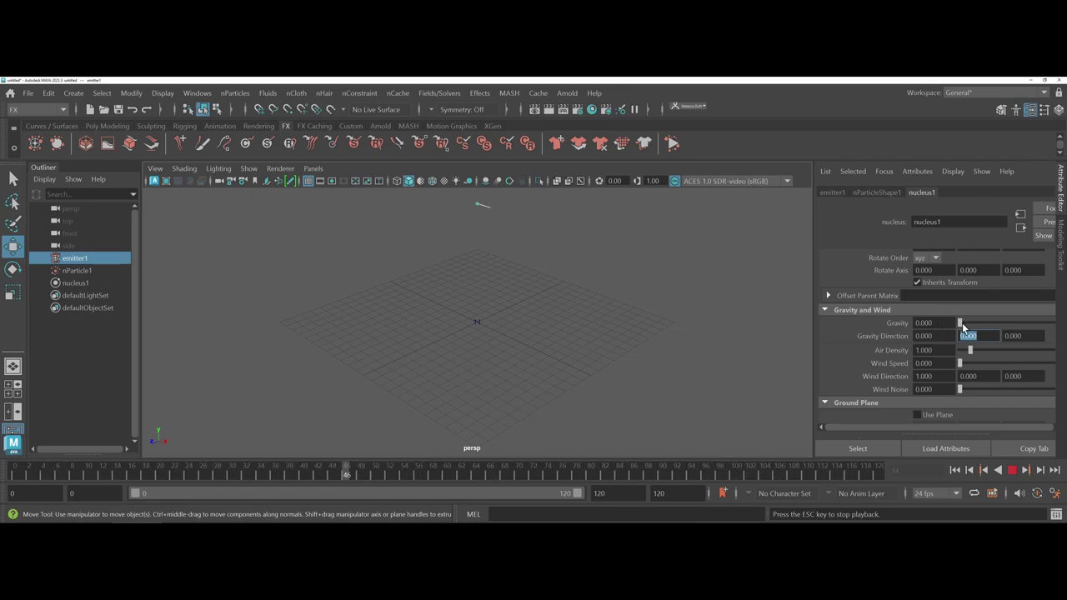
Raise nucleus1 gravity and set Gravity Direction X to 1.
{"action": "left_click_drag", "start_coordinate": [959, 324], "coordinate": [990, 322]}
{"action": "left_click", "coordinate": [923, 335]}
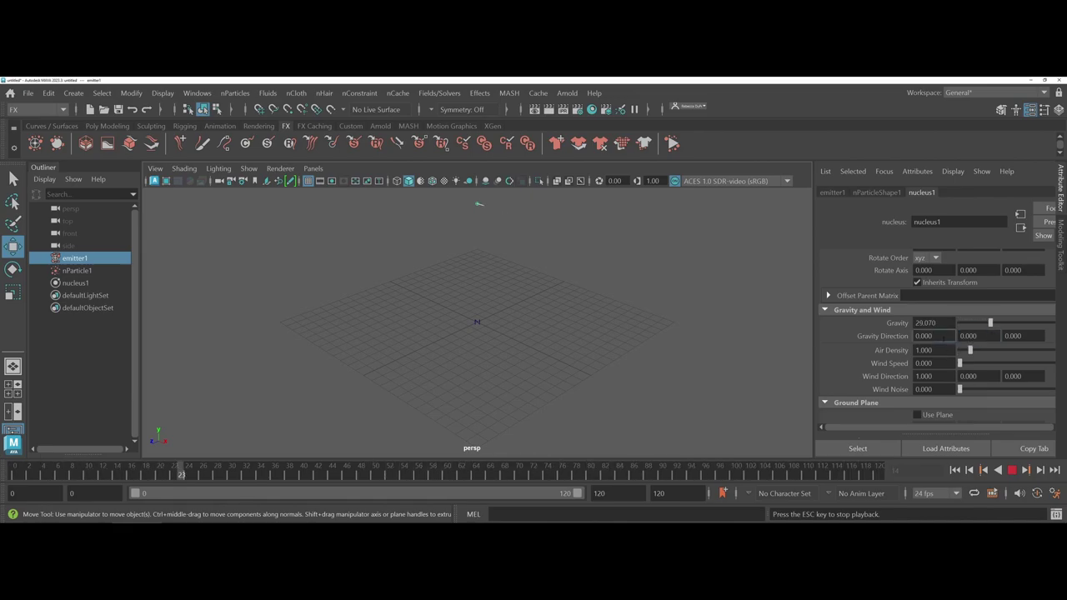
{"action": "type", "text": "1"}
{"action": "key", "text": "Return"}
Lower gravity to about 7.849 and set Gravity Direction X to -100, Y to -1.
{"action": "left_click_drag", "start_coordinate": [987, 323], "coordinate": [968, 323]}
{"action": "type", "text": "-100"}
{"action": "key", "text": "Return"}
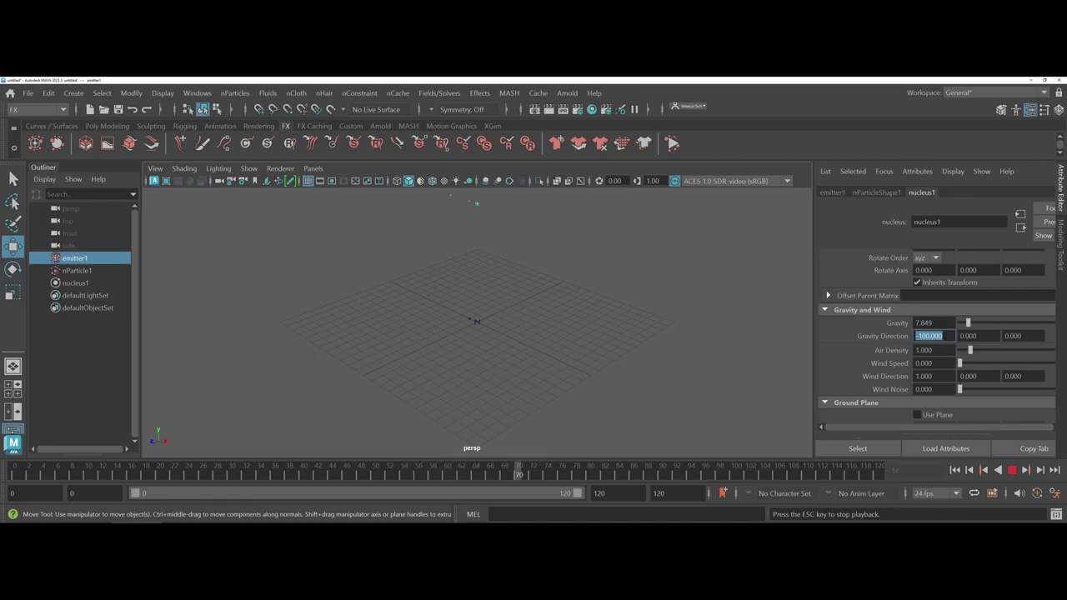
{"action": "key", "text": "Tab"}
{"action": "type", "text": "-1.00"}
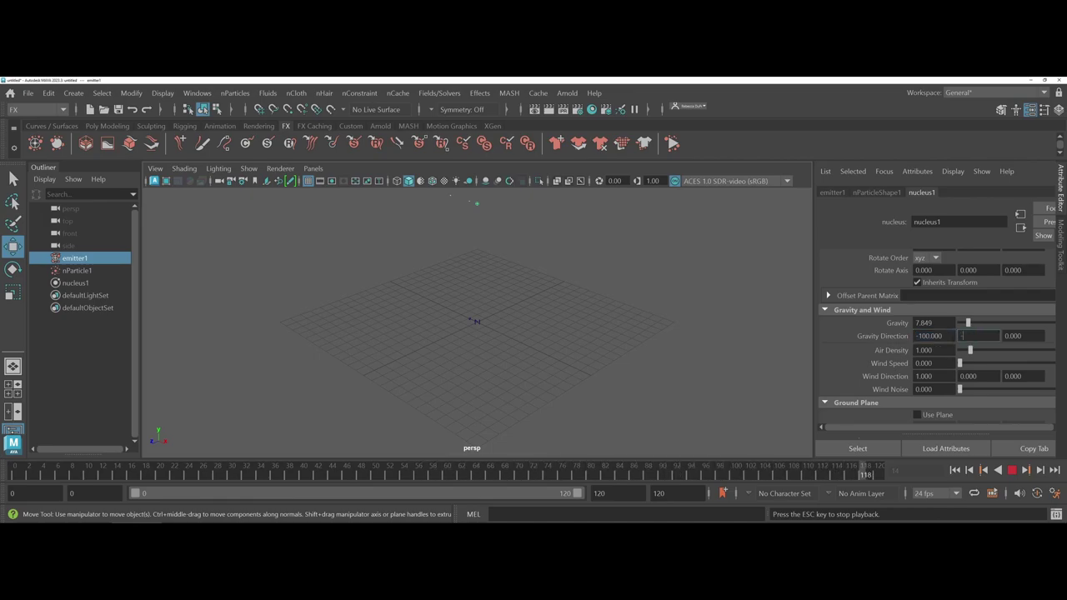
{"action": "key", "text": "Return"}
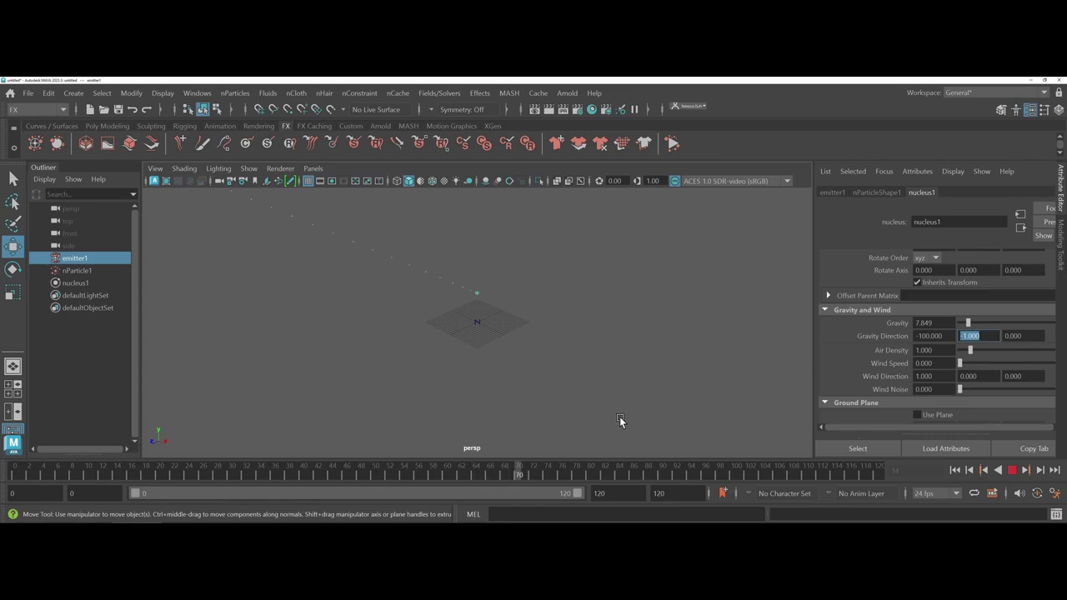
Set Gravity Direction X to 0 and weaken nucleus1 gravity to 0.581 while replaying.
{"action": "left_click", "coordinate": [1012, 469]}
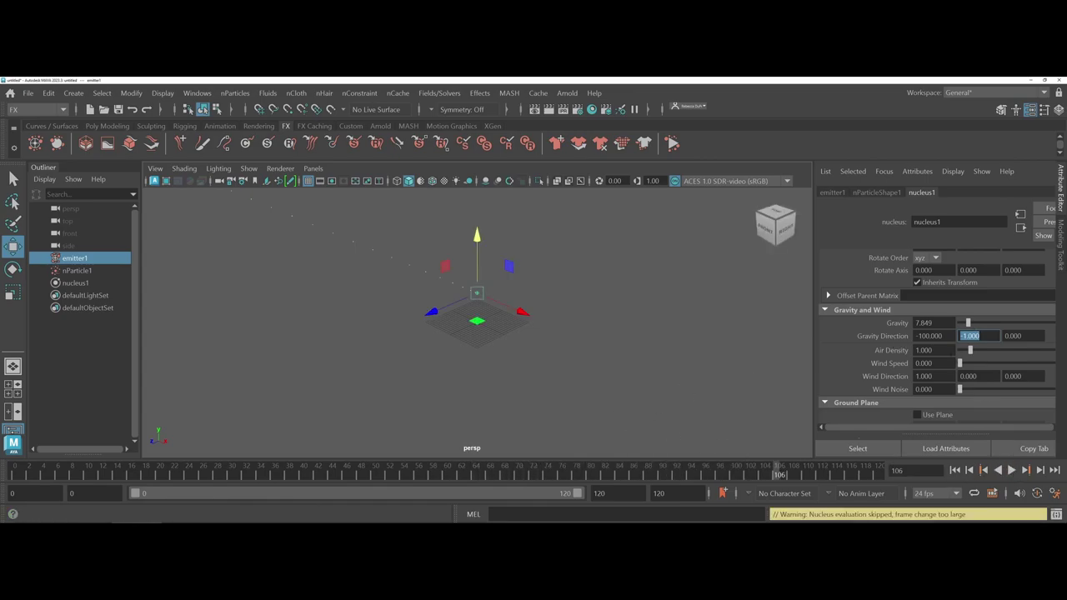
{"action": "left_click", "coordinate": [929, 335]}
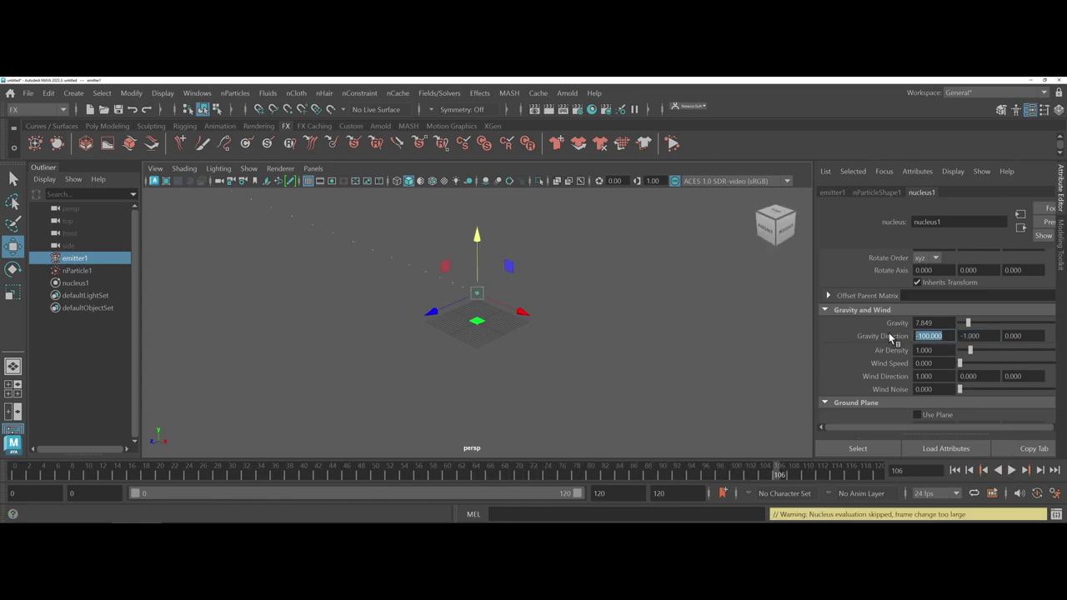
{"action": "type", "text": "-1"}
{"action": "key", "text": "Return"}
{"action": "left_click", "coordinate": [1011, 471]}
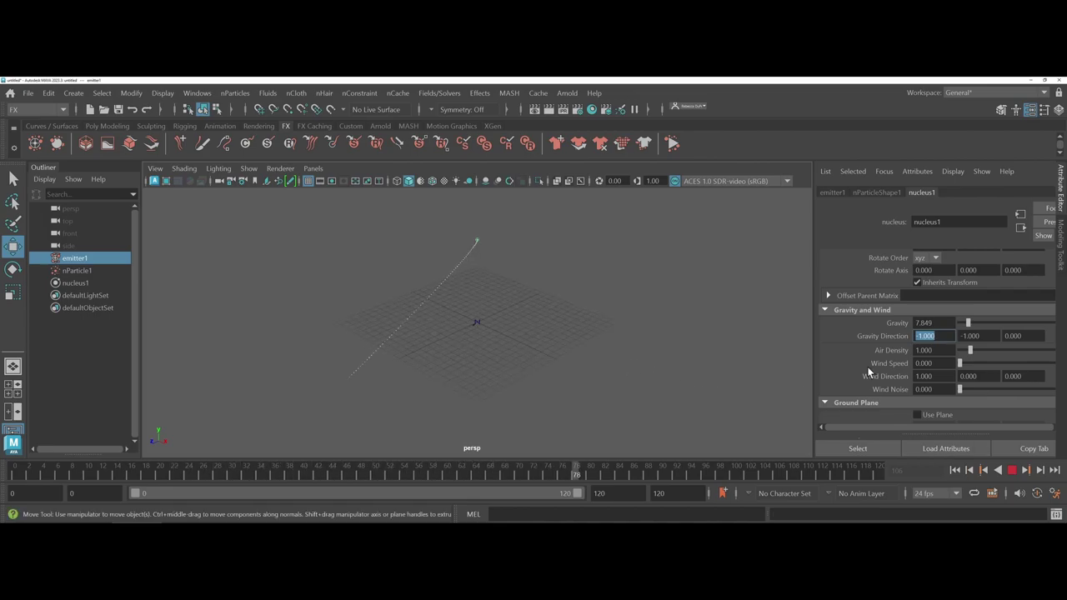
{"action": "type", "text": "0"}
{"action": "key", "text": "Return"}
{"action": "left_click_drag", "start_coordinate": [966, 320], "coordinate": [959, 320]}
{"action": "scroll", "coordinate": [937, 333], "scroll_direction": "up", "scroll_amount": 3}
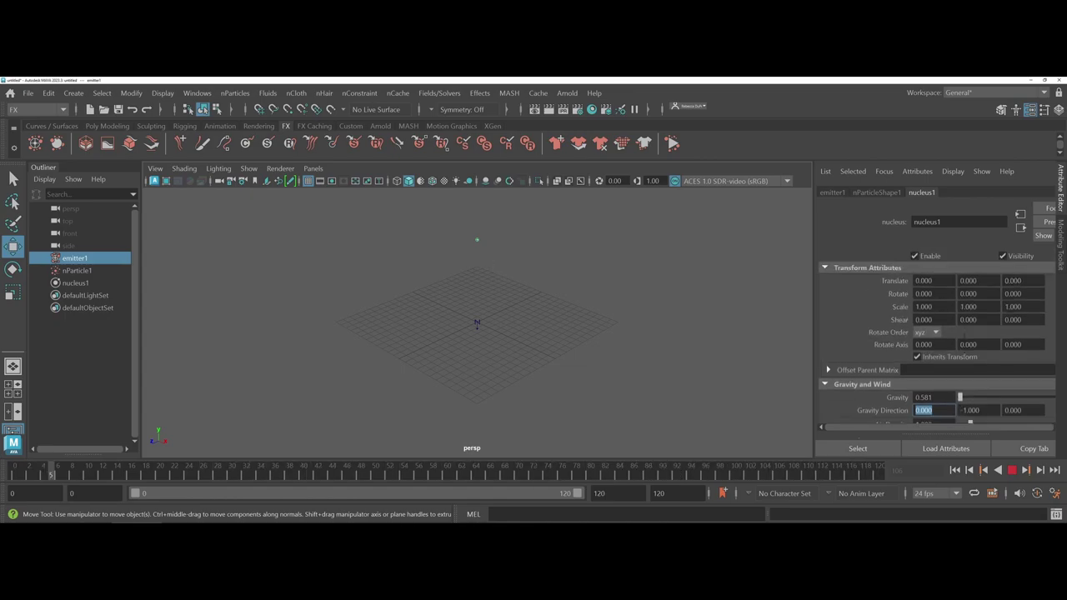
Set nucleus1 gravity to 1 and air density to 0.
{"action": "left_click", "coordinate": [1012, 470]}
{"action": "scroll", "coordinate": [967, 406], "scroll_direction": "down", "scroll_amount": 3}
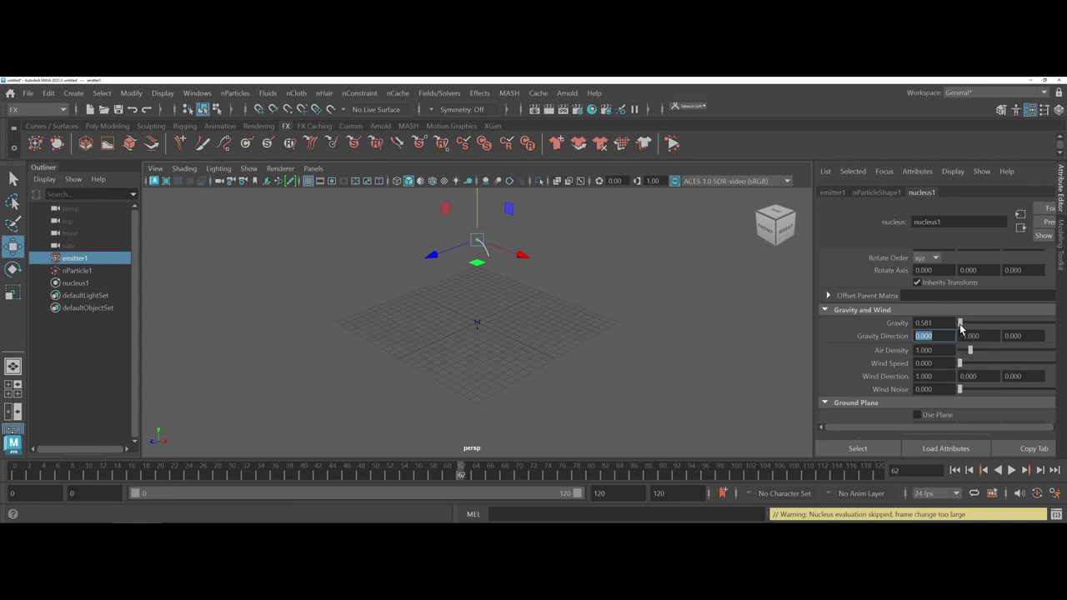
{"action": "left_click", "coordinate": [961, 325]}
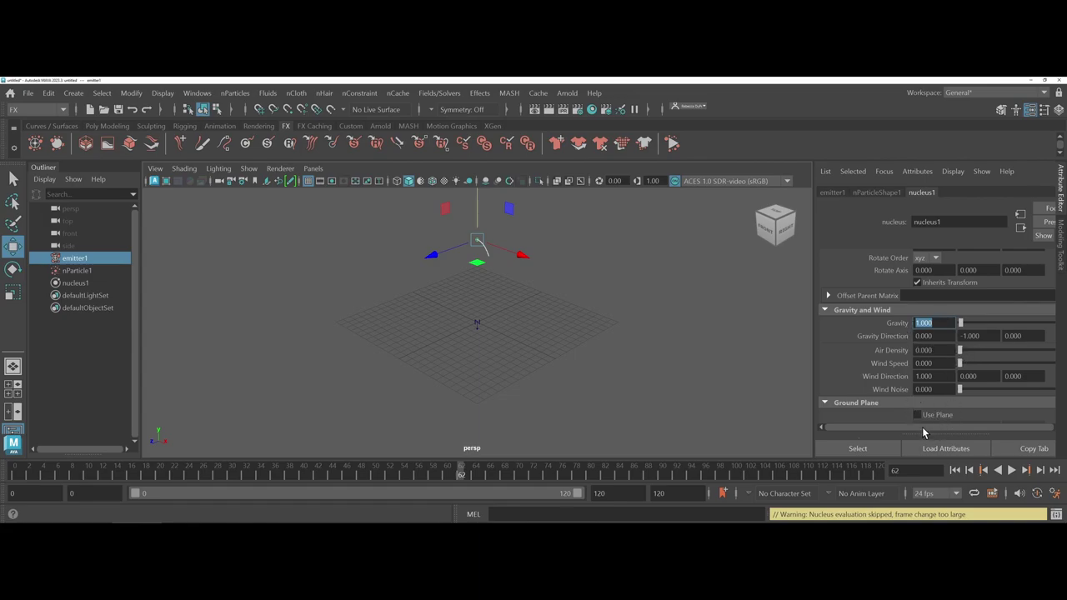
Replay from the first frame, raising wind speed to about 22 and wind noise to 0.32.
{"action": "left_click", "coordinate": [954, 470]}
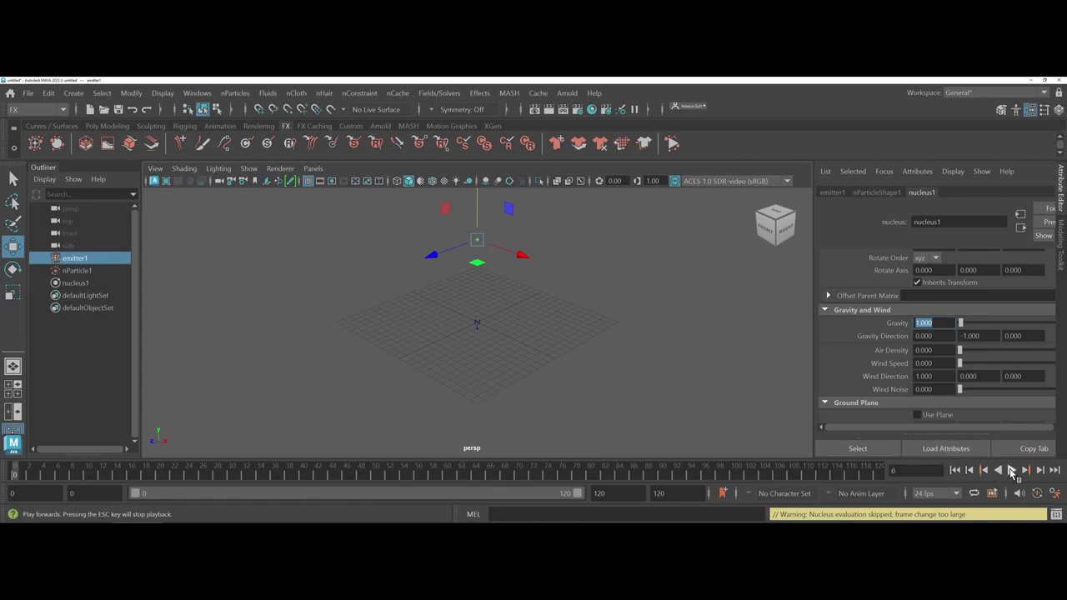
{"action": "left_click", "coordinate": [1012, 471]}
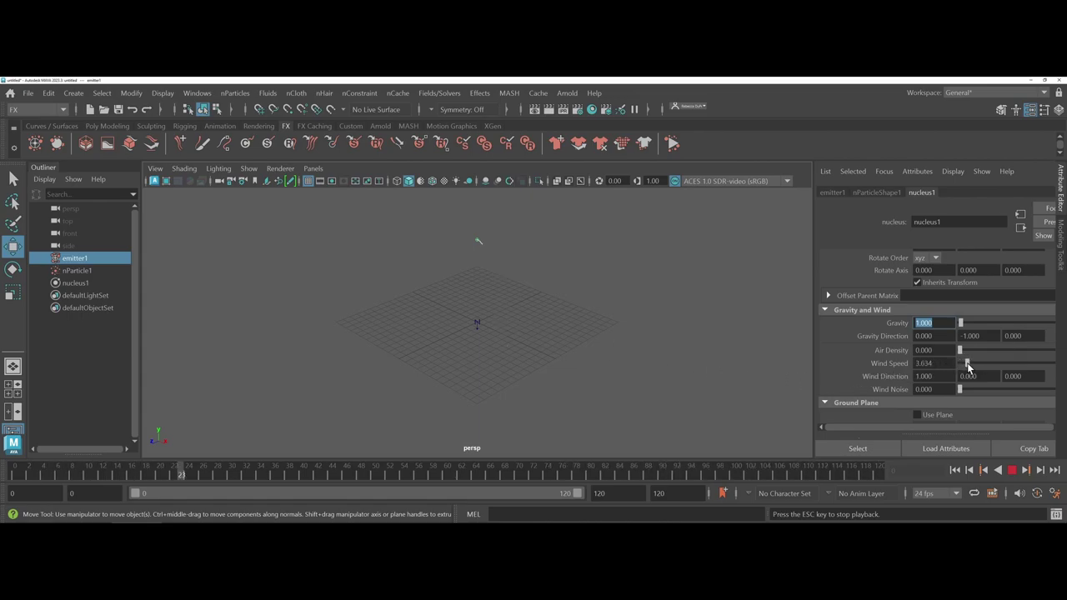
{"action": "left_click_drag", "start_coordinate": [965, 362], "coordinate": [1006, 363]}
{"action": "left_click_drag", "start_coordinate": [960, 389], "coordinate": [994, 389]}
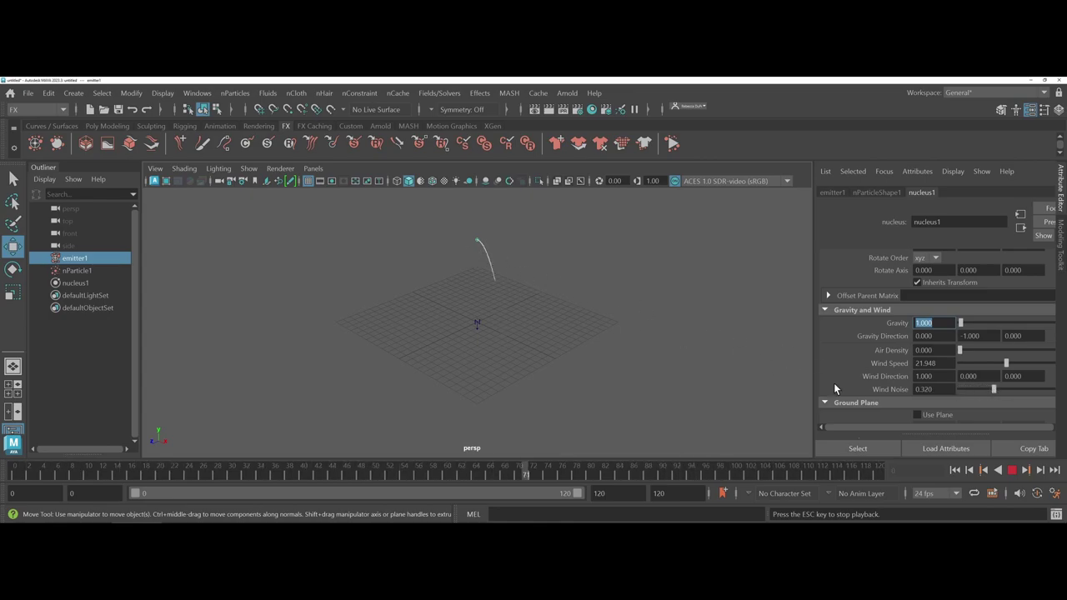
Raise nucleus1 gravity to 1.5 and play the simulation.
{"action": "left_click", "coordinate": [1008, 473]}
{"action": "scroll", "coordinate": [944, 416], "scroll_direction": "up", "scroll_amount": 3}
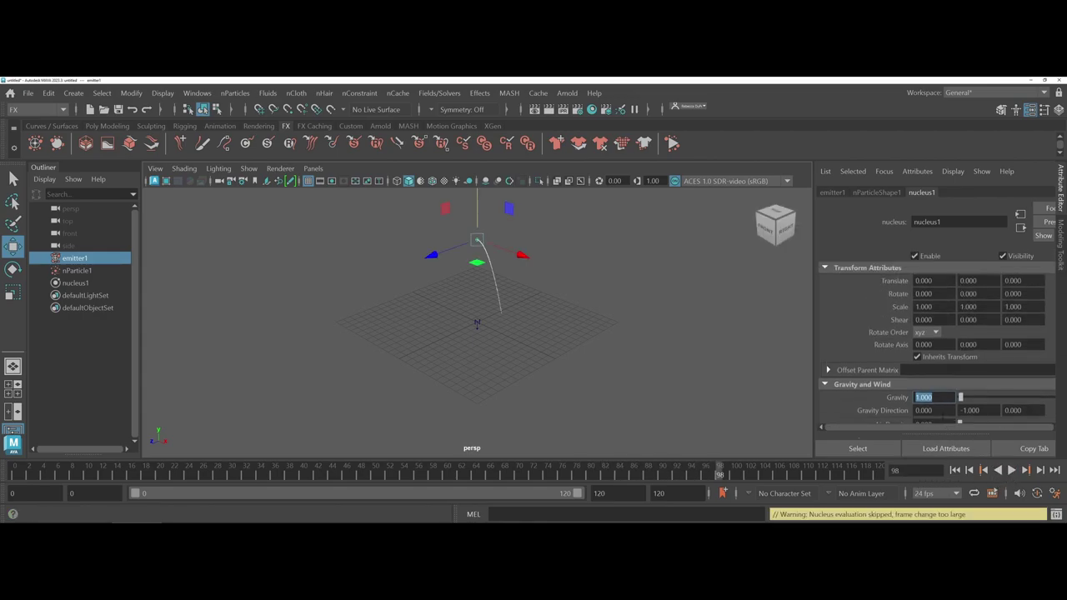
{"action": "type", "text": "1.5"}
{"action": "key", "text": "Return"}
{"action": "key", "text": "alt+v"}
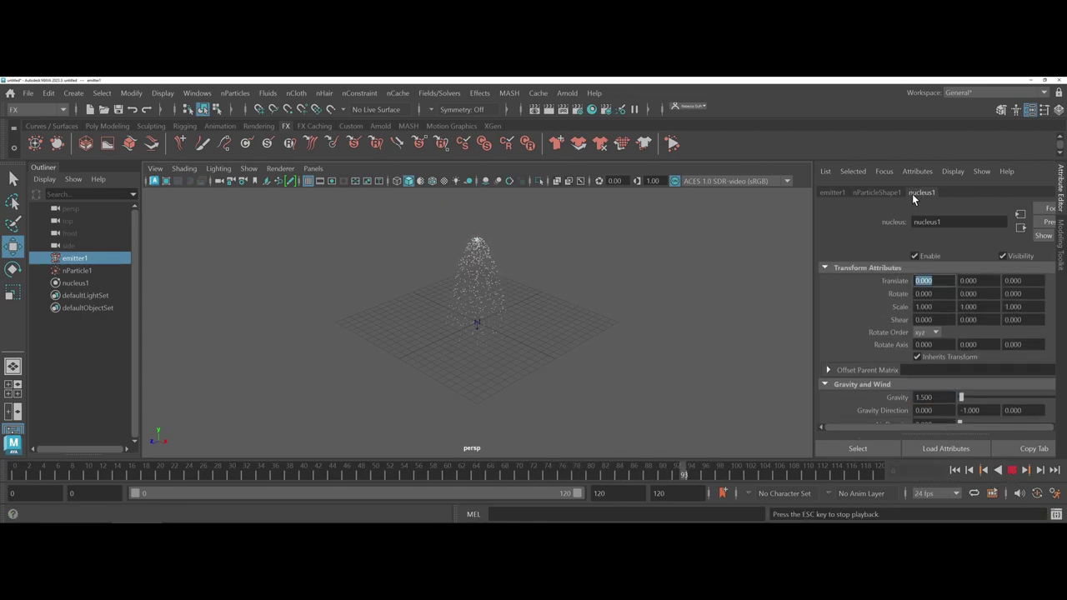
Try emitter1 as a Directional emitter, then set it back to Omni.
{"action": "left_click", "coordinate": [825, 193]}
{"action": "key", "text": "Escape"}
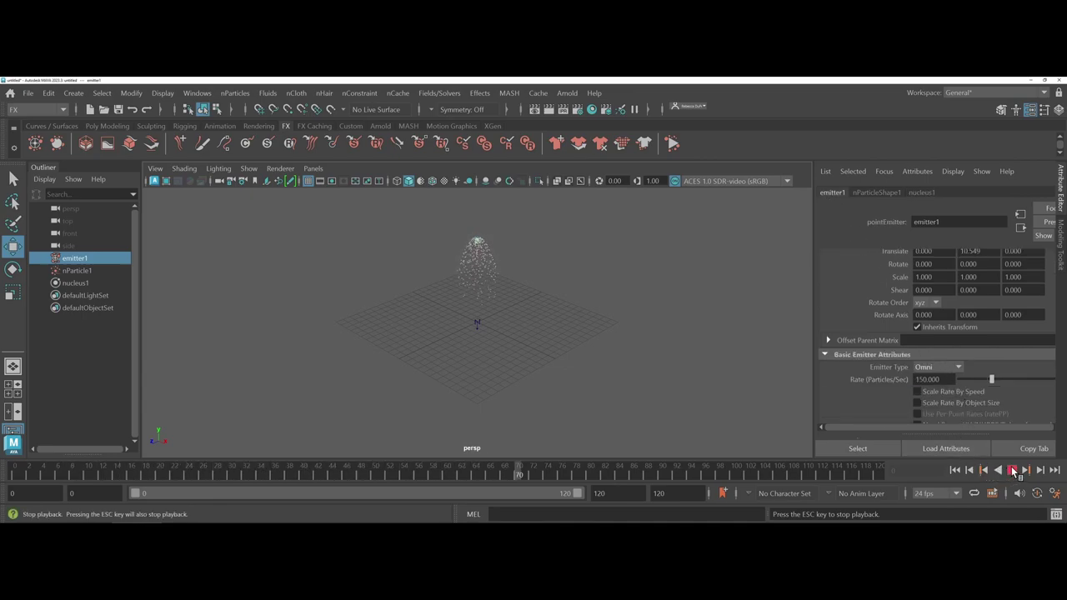
{"action": "left_click", "coordinate": [953, 368]}
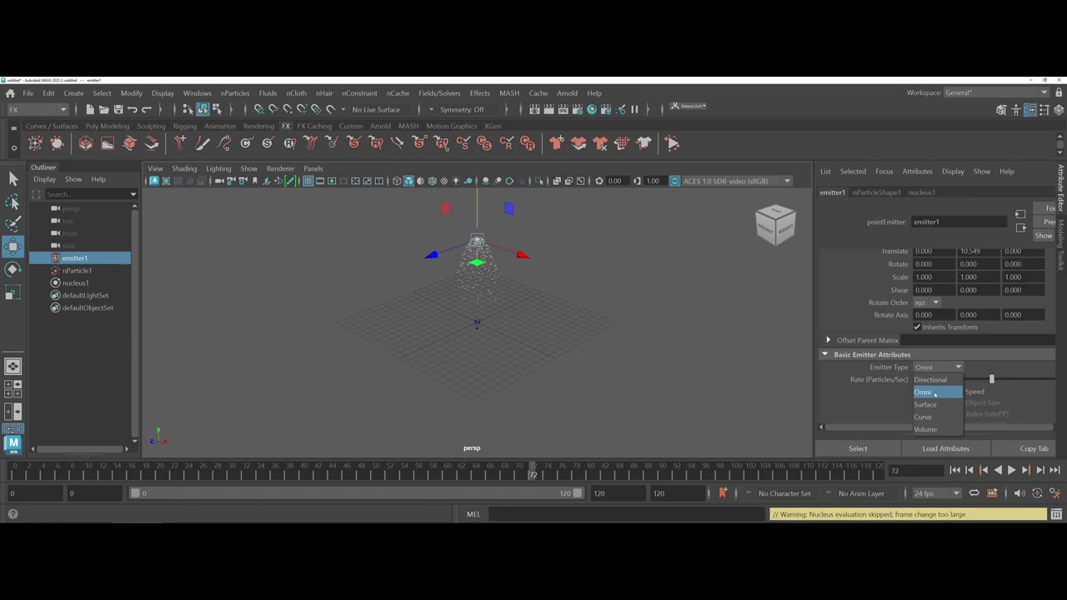
{"action": "left_click", "coordinate": [929, 380]}
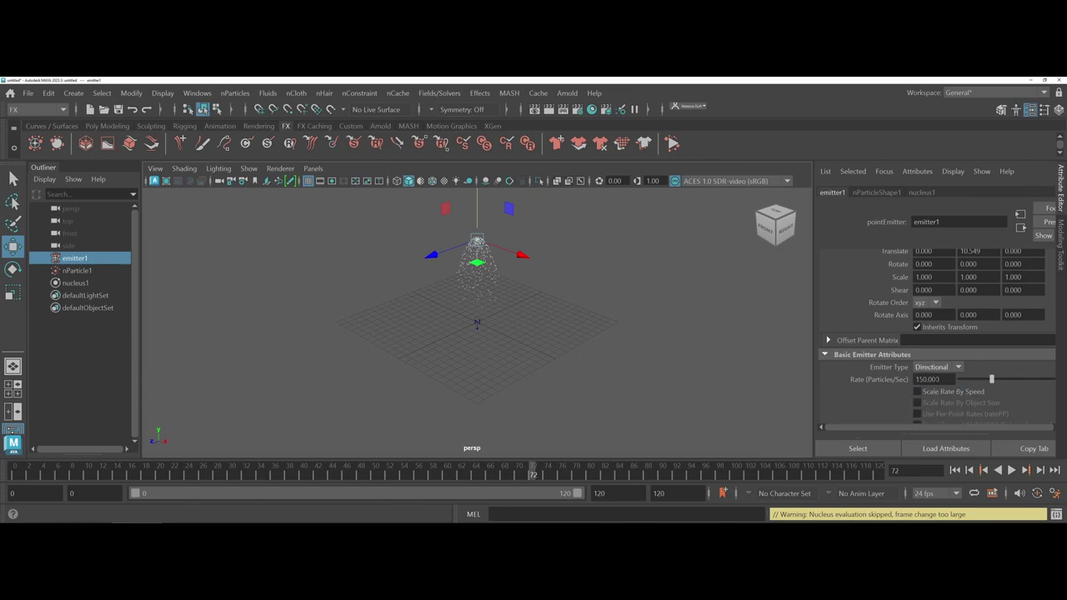
{"action": "left_click", "coordinate": [959, 368]}
{"action": "left_click", "coordinate": [938, 393]}
Set emitter1's rate to 100 particles per second and replay from the first frame.
{"action": "left_click", "coordinate": [933, 380]}
{"action": "type", "text": "100"}
{"action": "key", "text": "Return"}
{"action": "left_click", "coordinate": [955, 469]}
{"action": "left_click", "coordinate": [1011, 469]}
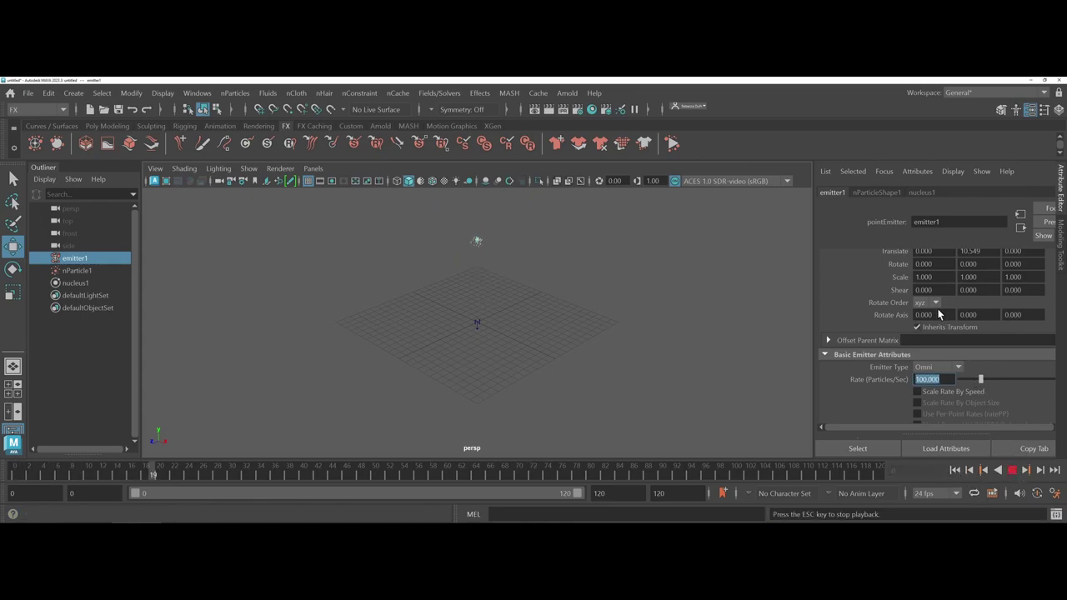
{"action": "left_click", "coordinate": [911, 194]}
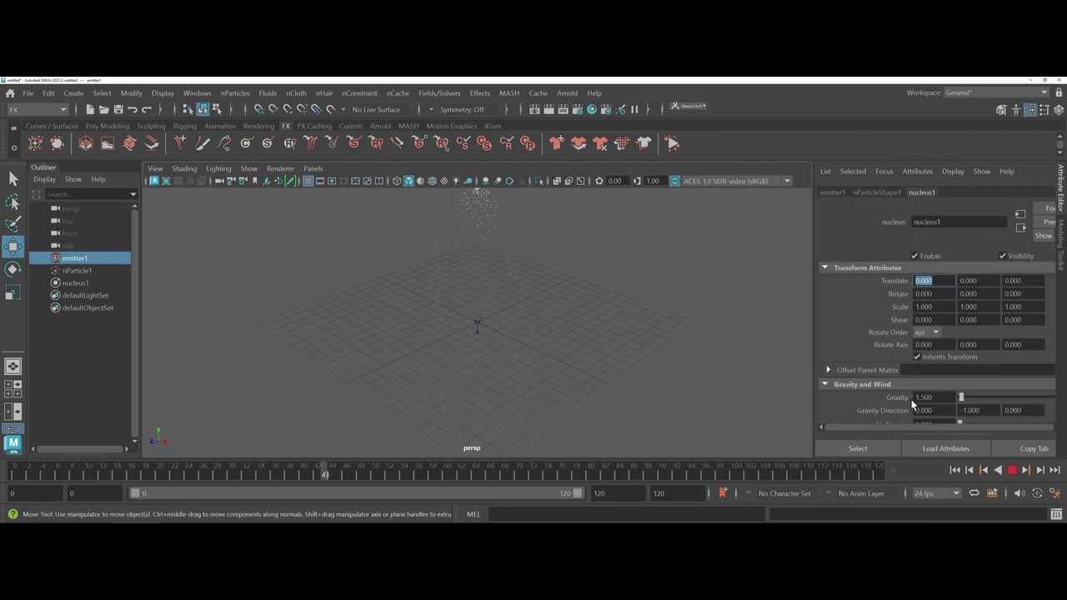
Drop nucleus1 gravity to 0, move it 14.359 units along X, and replay from frame 1.
{"action": "left_click_drag", "start_coordinate": [962, 397], "coordinate": [937, 398]}
{"action": "left_click", "coordinate": [75, 283]}
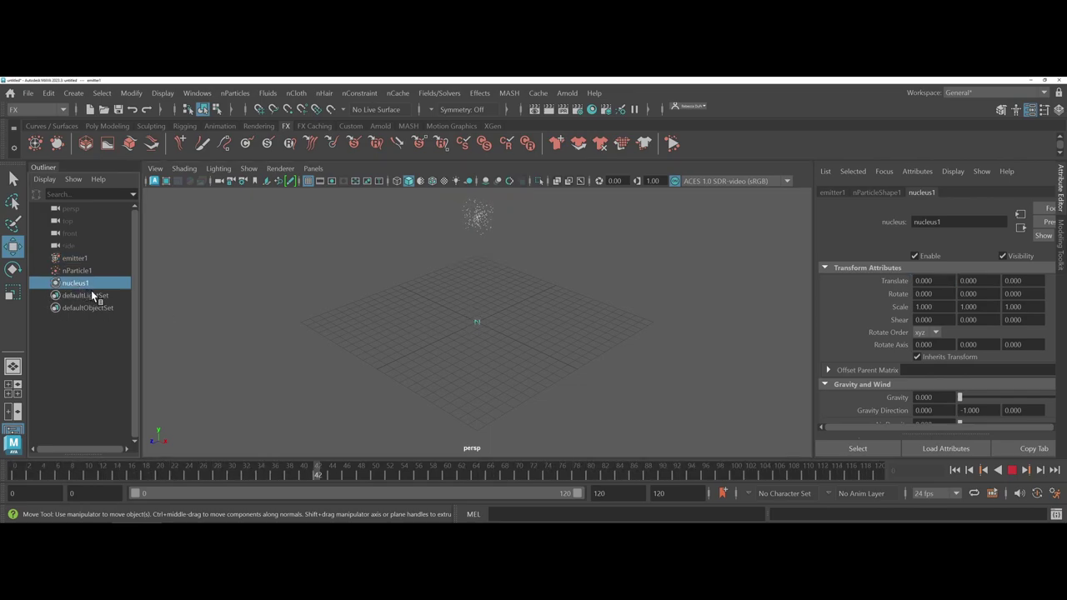
{"action": "key", "text": "Escape"}
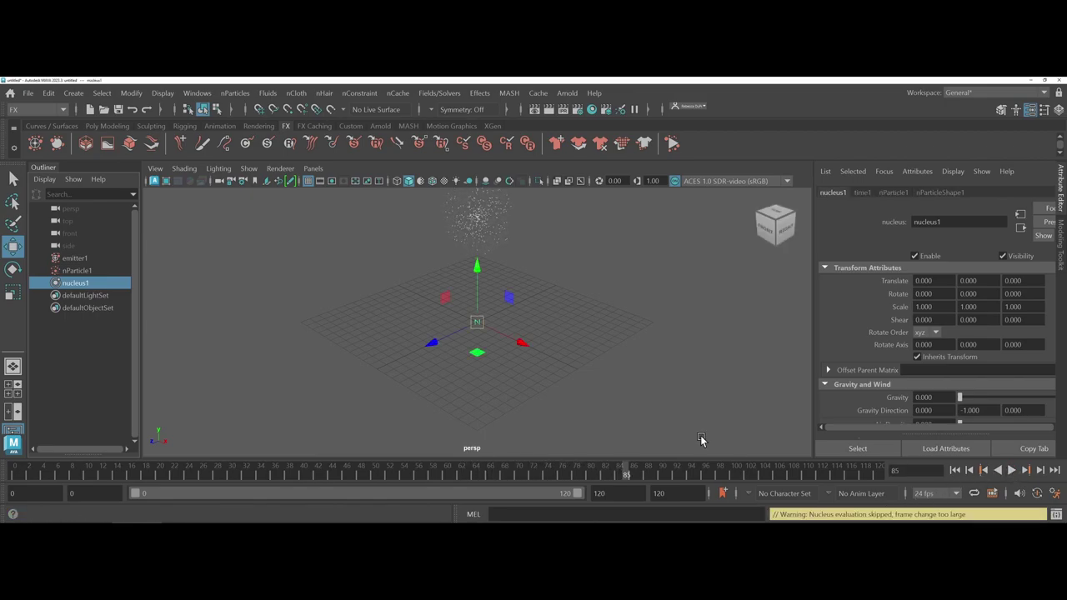
{"action": "left_click_drag", "start_coordinate": [510, 351], "coordinate": [663, 413]}
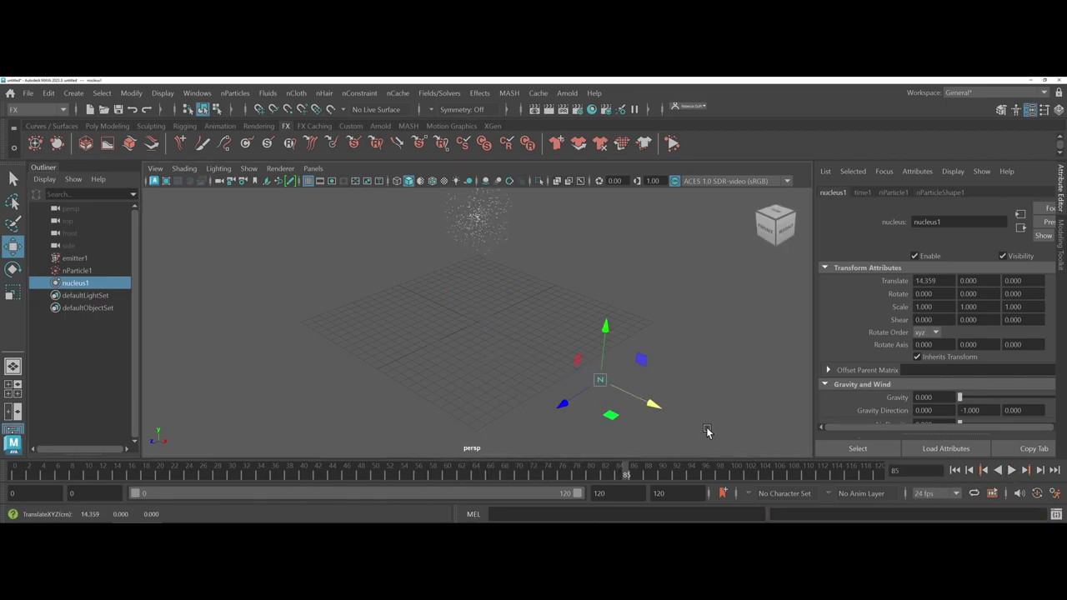
{"action": "left_click", "coordinate": [954, 470]}
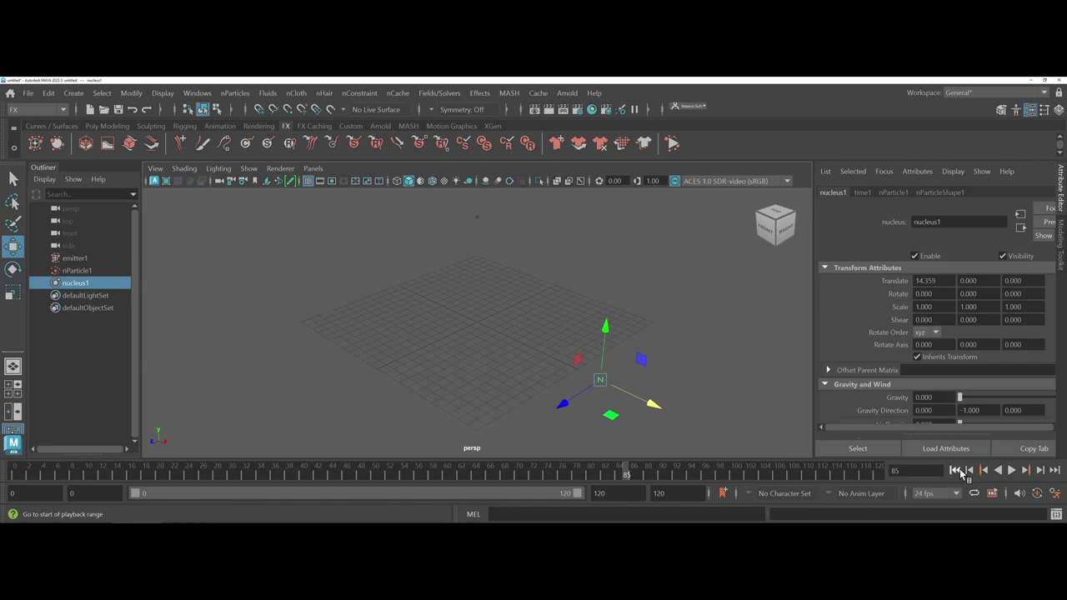
{"action": "left_click", "coordinate": [1011, 469]}
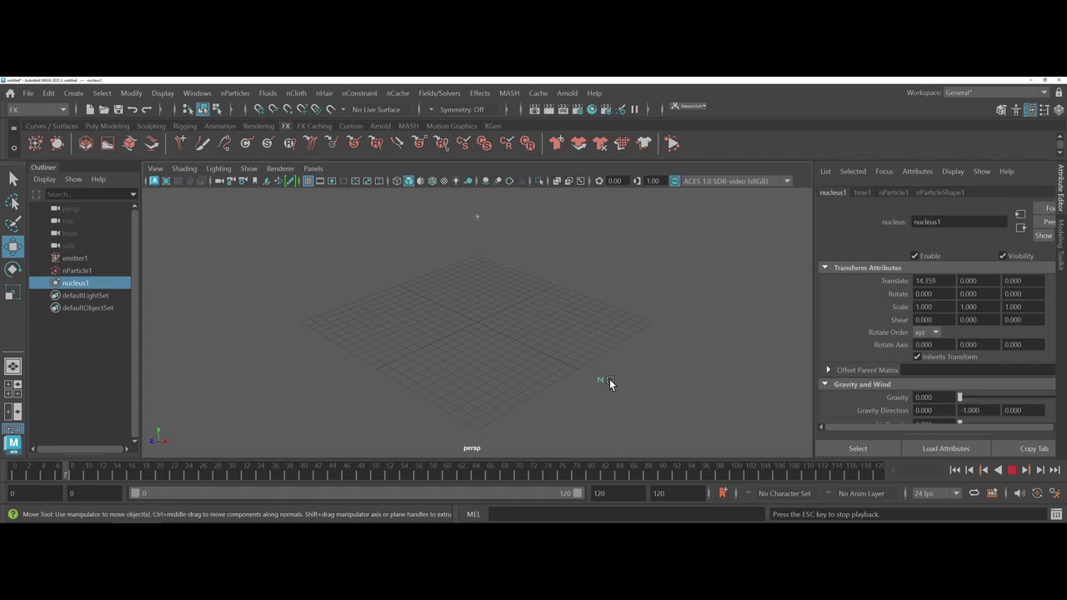
Move nucleus1 back near the grid centre and create a second nParticle emitter.
{"action": "left_click", "coordinate": [1011, 471]}
{"action": "left_click_drag", "start_coordinate": [654, 408], "coordinate": [515, 355]}
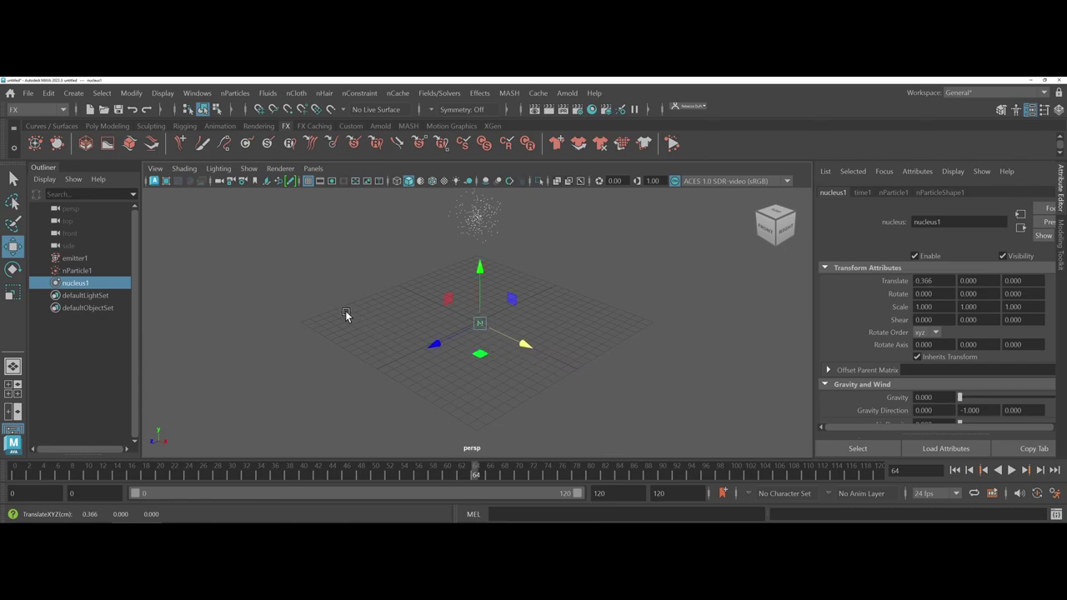
{"action": "left_click", "coordinate": [234, 93]}
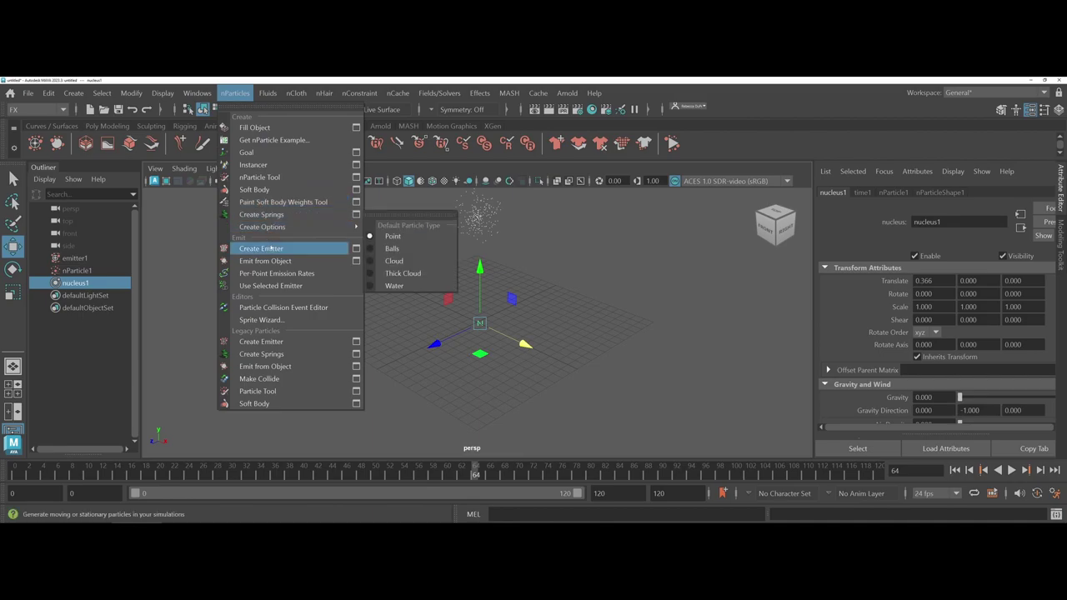
{"action": "left_click", "coordinate": [260, 248]}
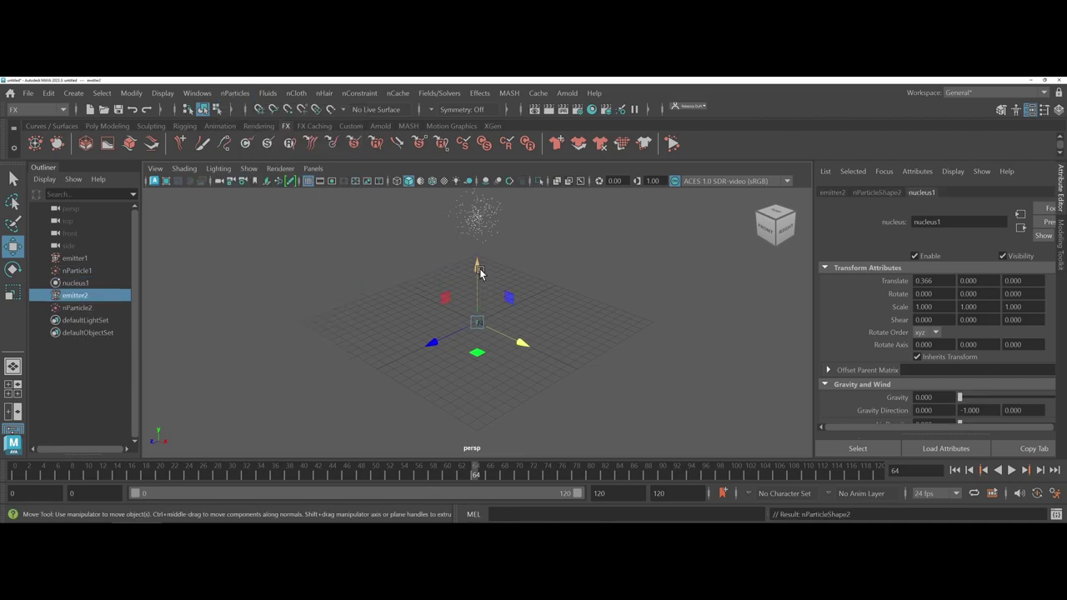
Lift emitter2 above the grid and play both emitters through frame 119.
{"action": "left_click_drag", "start_coordinate": [479, 268], "coordinate": [476, 226]}
{"action": "left_click_drag", "start_coordinate": [533, 319], "coordinate": [533, 307]}
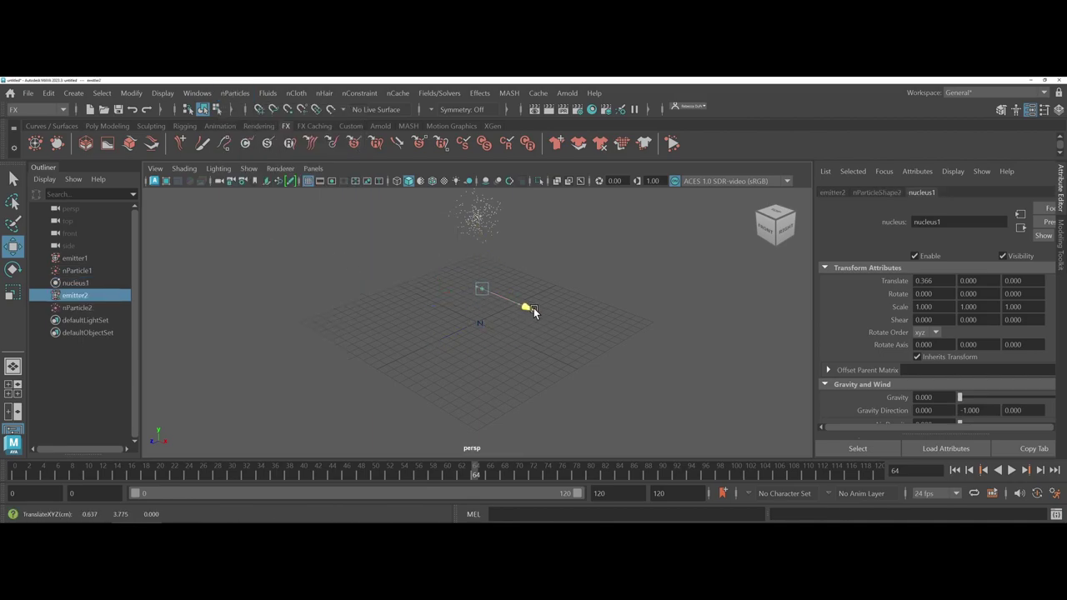
{"action": "left_click_drag", "start_coordinate": [535, 256], "coordinate": [539, 224]}
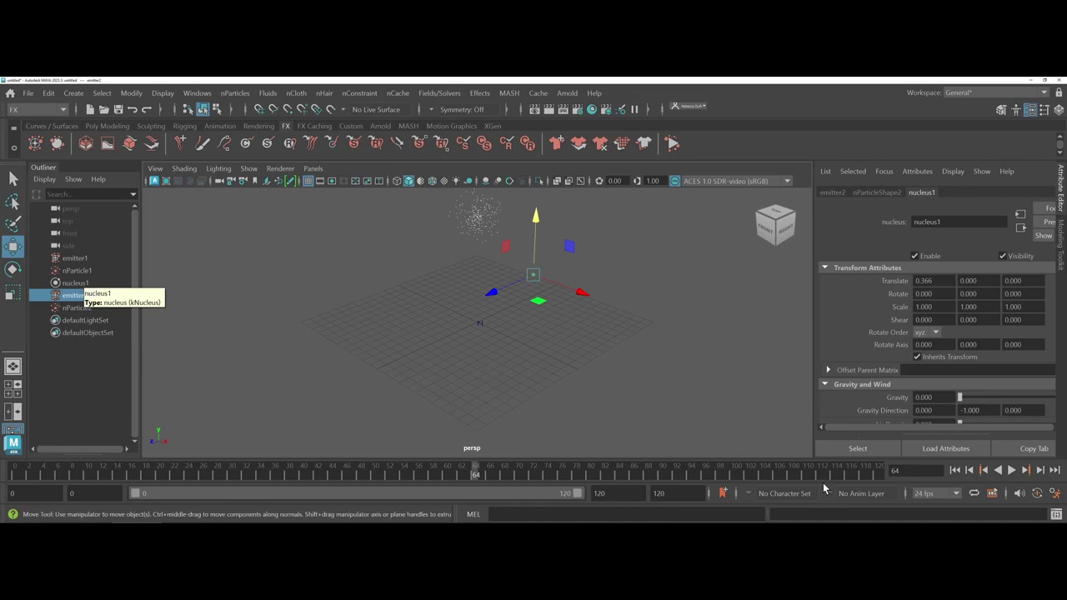
{"action": "left_click", "coordinate": [954, 470]}
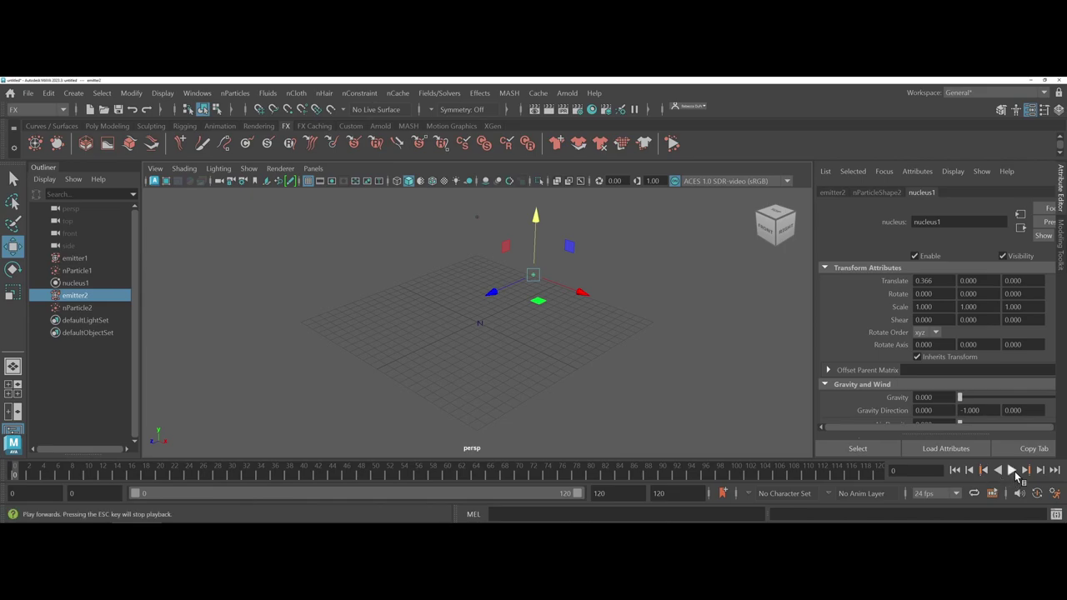
{"action": "left_click", "coordinate": [1010, 469]}
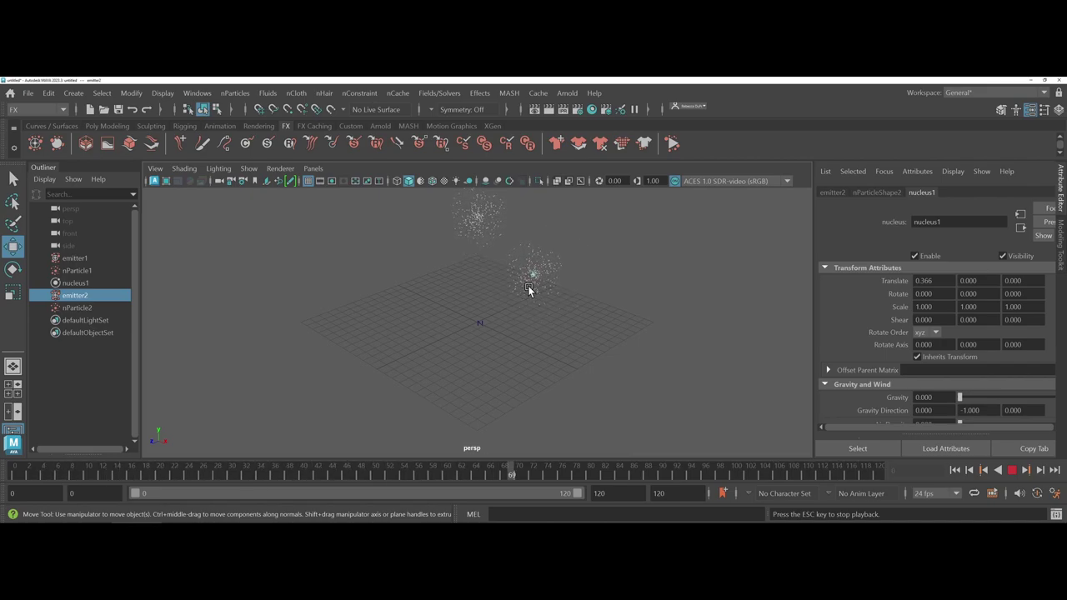
{"action": "left_click", "coordinate": [1011, 472]}
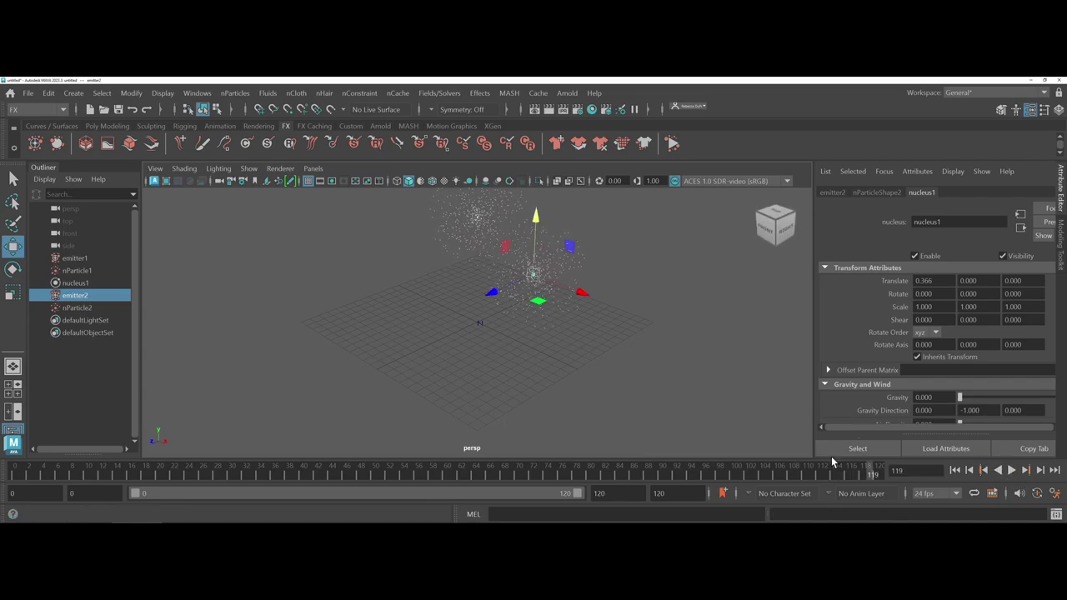
Open nParticleShape2's attributes, browse Count, Lifespan and Particle Size, and expand Shading.
{"action": "left_click", "coordinate": [860, 193]}
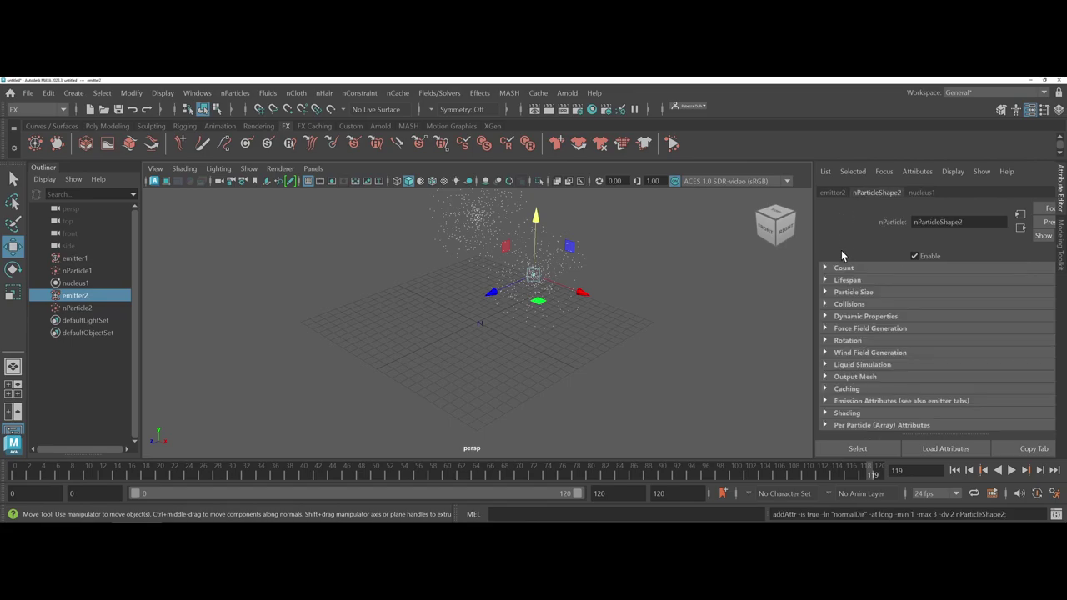
{"action": "left_click", "coordinate": [824, 268]}
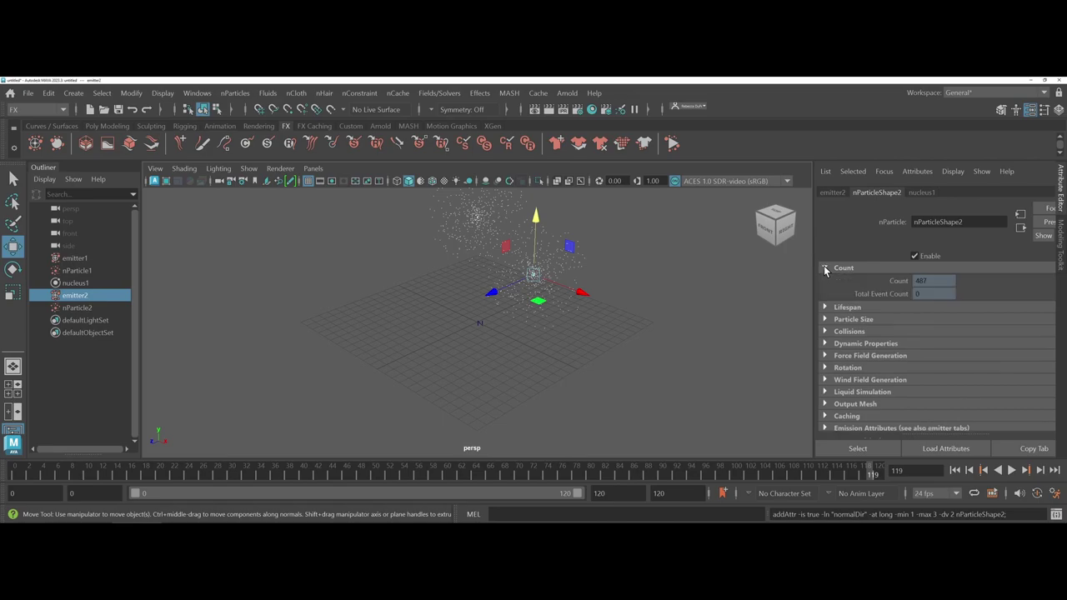
{"action": "left_click", "coordinate": [824, 268]}
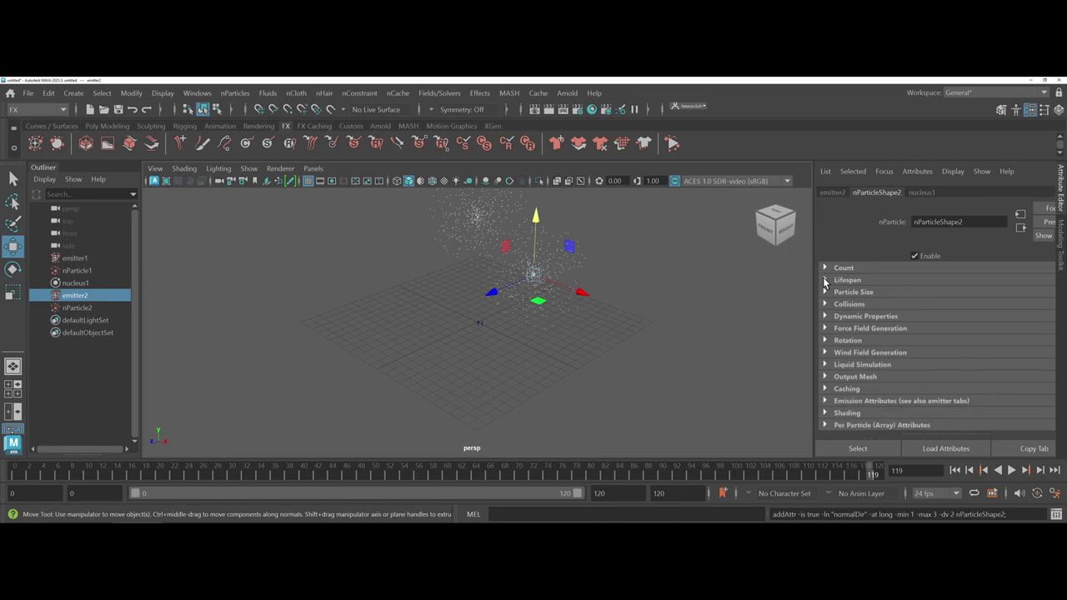
{"action": "left_click", "coordinate": [824, 281]}
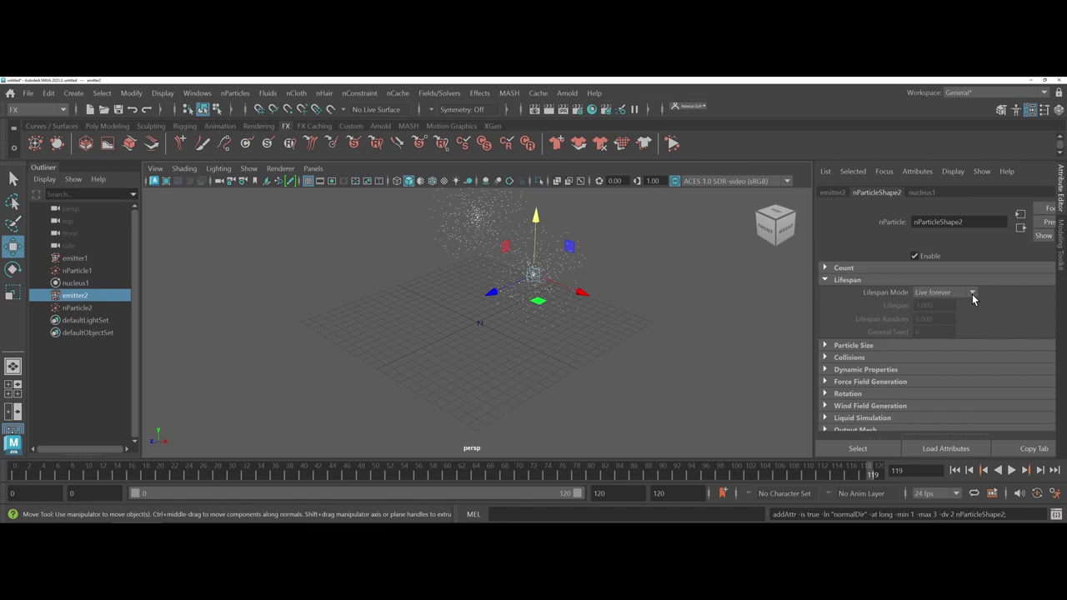
{"action": "left_click", "coordinate": [825, 346]}
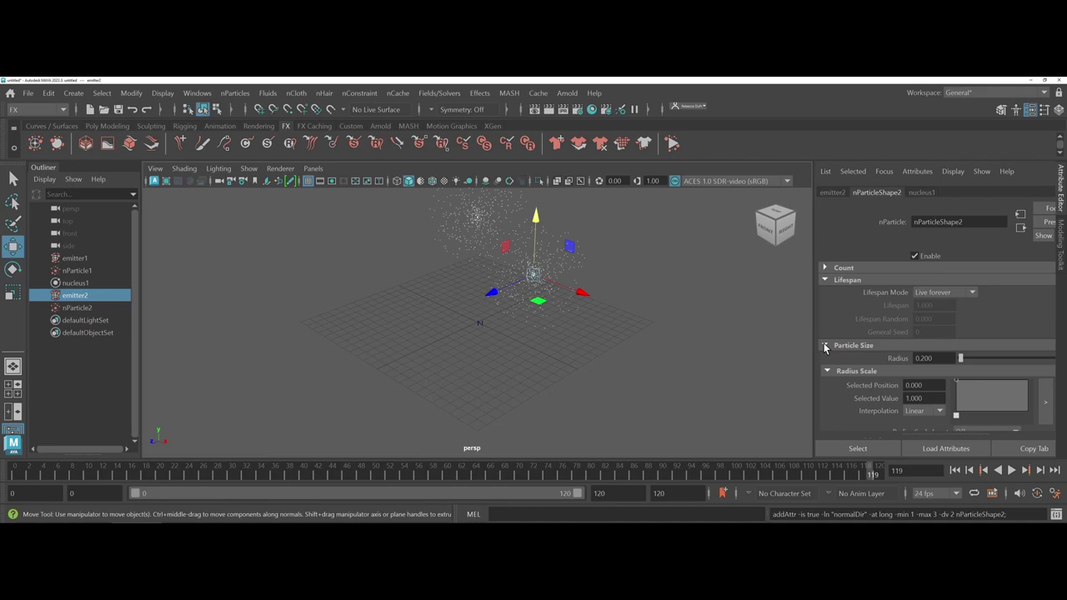
{"action": "scroll", "coordinate": [824, 347], "scroll_direction": "down", "scroll_amount": 3}
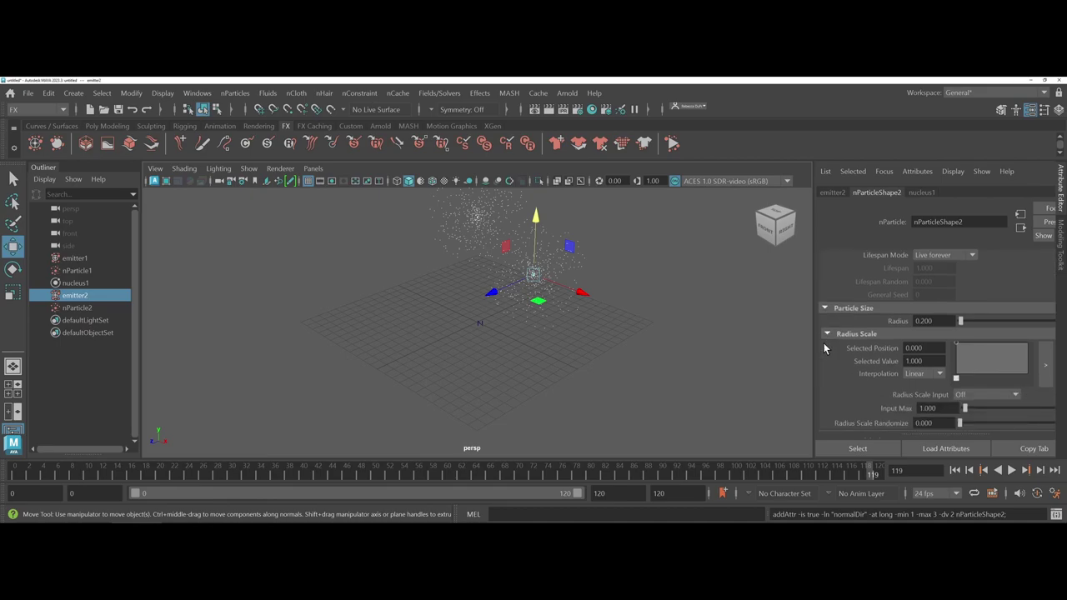
{"action": "scroll", "coordinate": [823, 349], "scroll_direction": "down", "scroll_amount": 4}
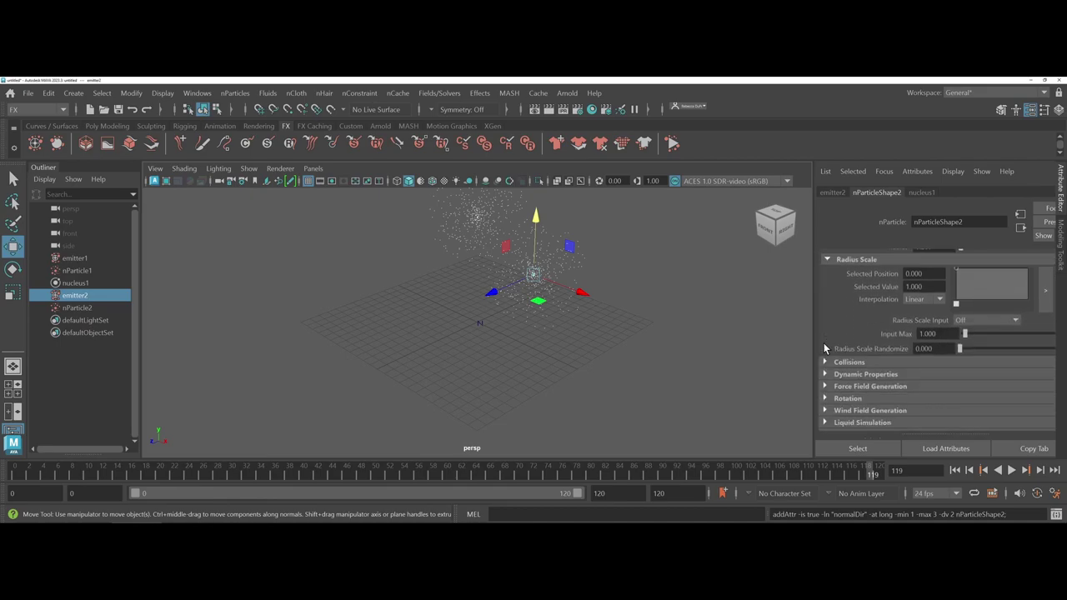
{"action": "scroll", "coordinate": [824, 349], "scroll_direction": "down", "scroll_amount": 3}
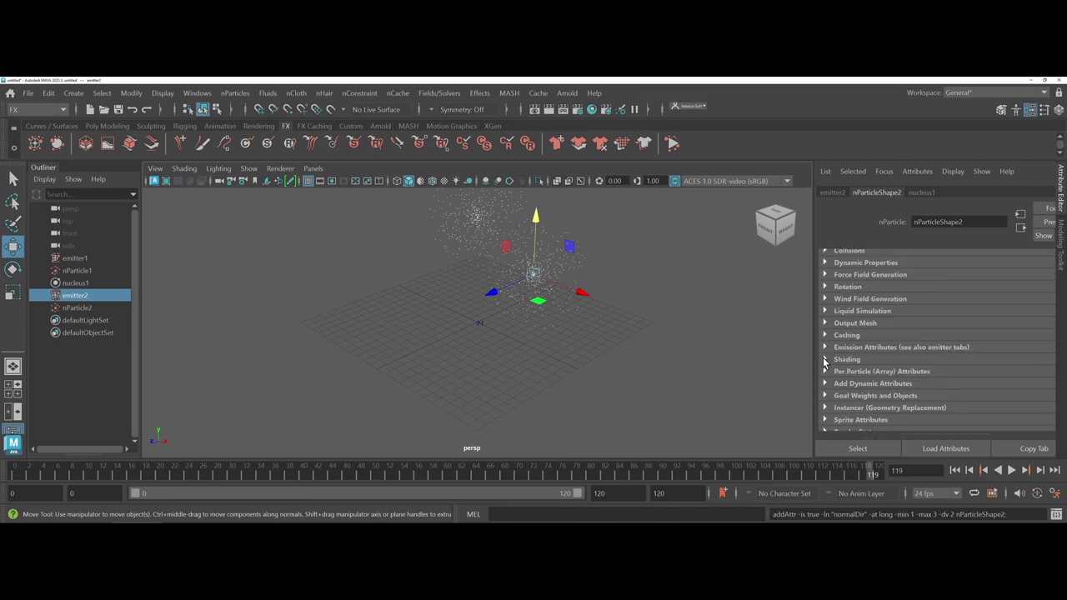
{"action": "left_click", "coordinate": [824, 360]}
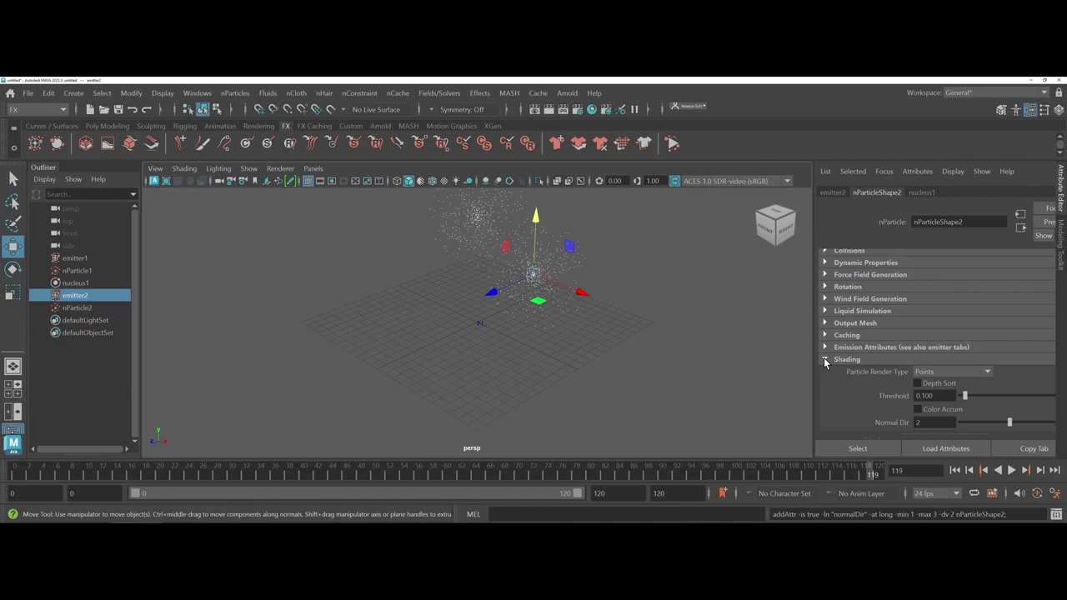
Set nParticleShape2's render type to Cloud (s/w) and lower its Opacity to 0.065.
{"action": "left_click", "coordinate": [987, 371]}
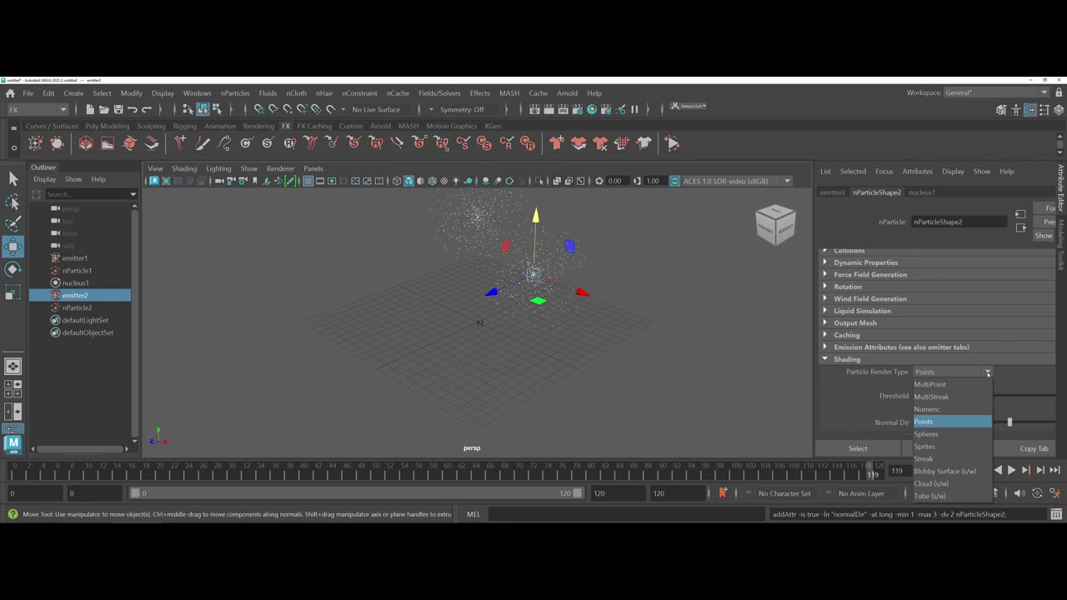
{"action": "left_click", "coordinate": [931, 483]}
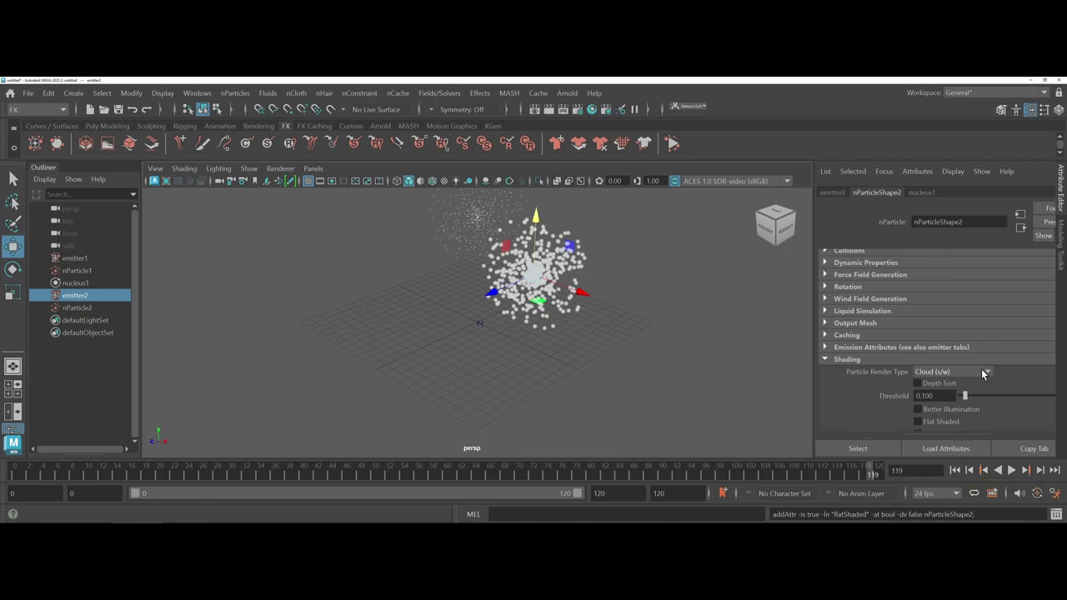
{"action": "scroll", "coordinate": [975, 388], "scroll_direction": "down", "scroll_amount": 5}
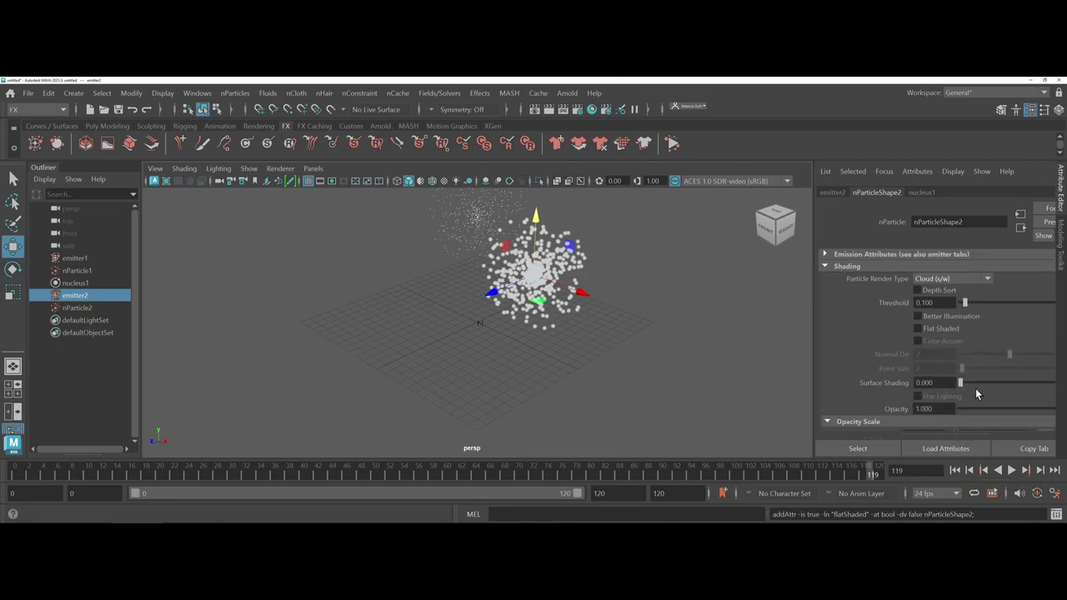
{"action": "scroll", "coordinate": [976, 393], "scroll_direction": "down", "scroll_amount": 1}
{"action": "mouse_move", "coordinate": [976, 390]}
{"action": "left_mouse_down"}
{"action": "mouse_move", "coordinate": [1025, 392]}
{"action": "mouse_move", "coordinate": [965, 395]}
{"action": "left_mouse_up"}
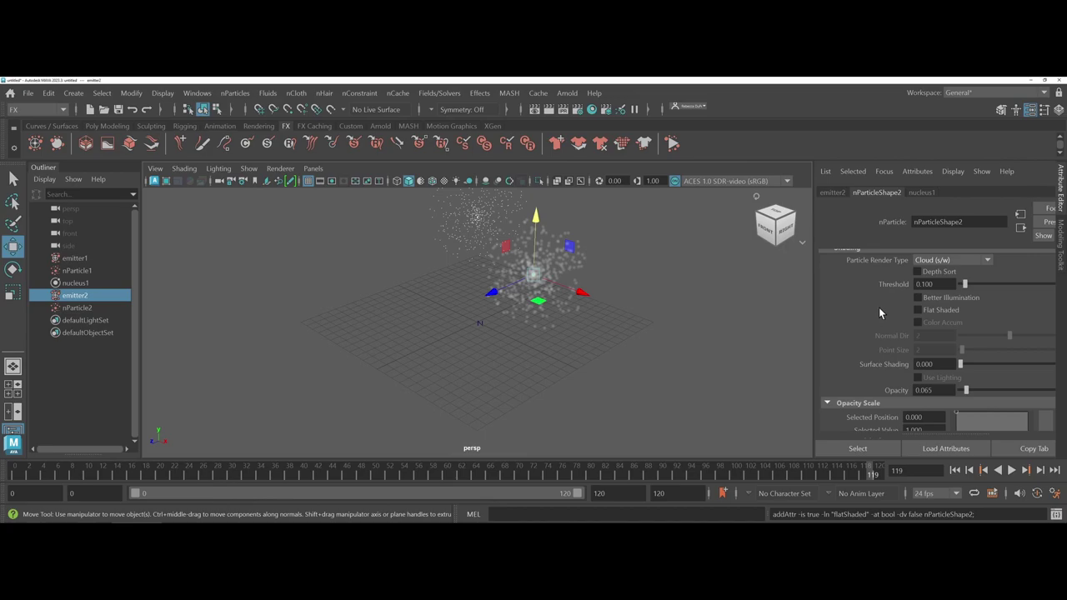
{"action": "scroll", "coordinate": [882, 308], "scroll_direction": "down", "scroll_amount": 5}
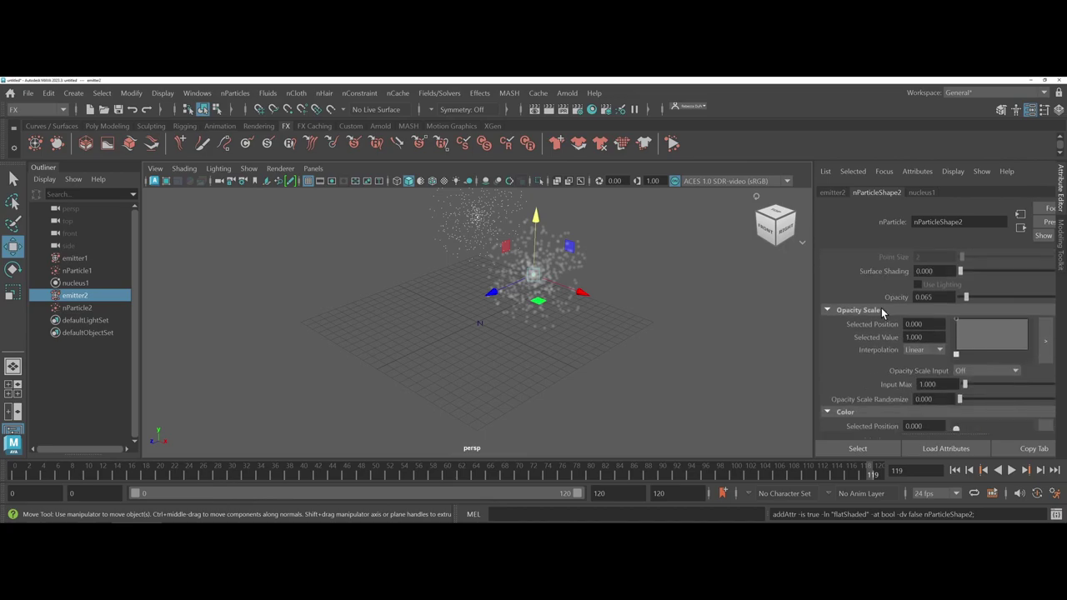
{"action": "scroll", "coordinate": [879, 313], "scroll_direction": "down", "scroll_amount": 2}
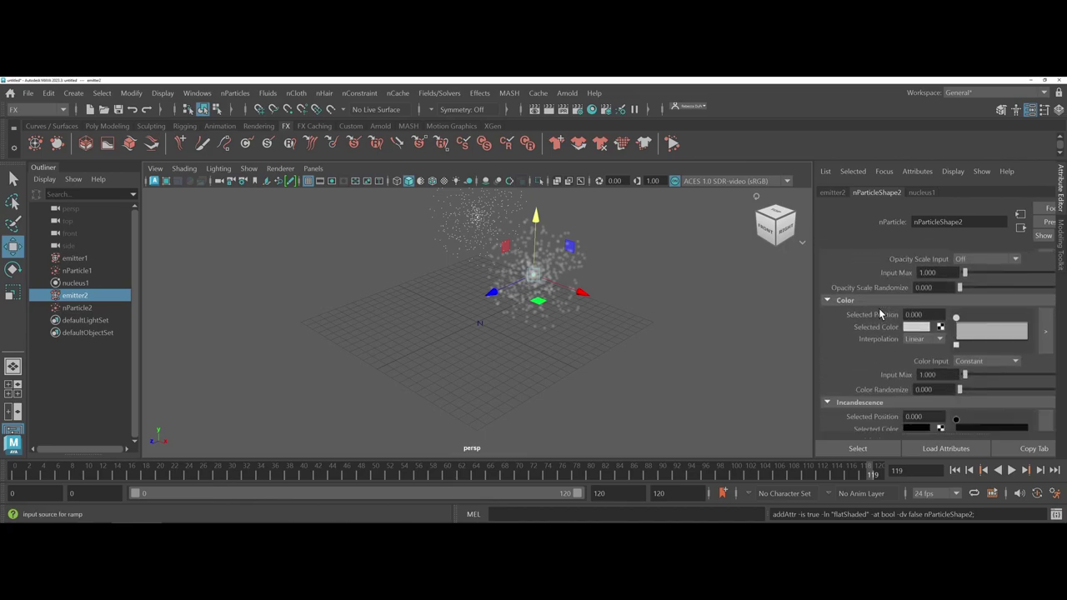